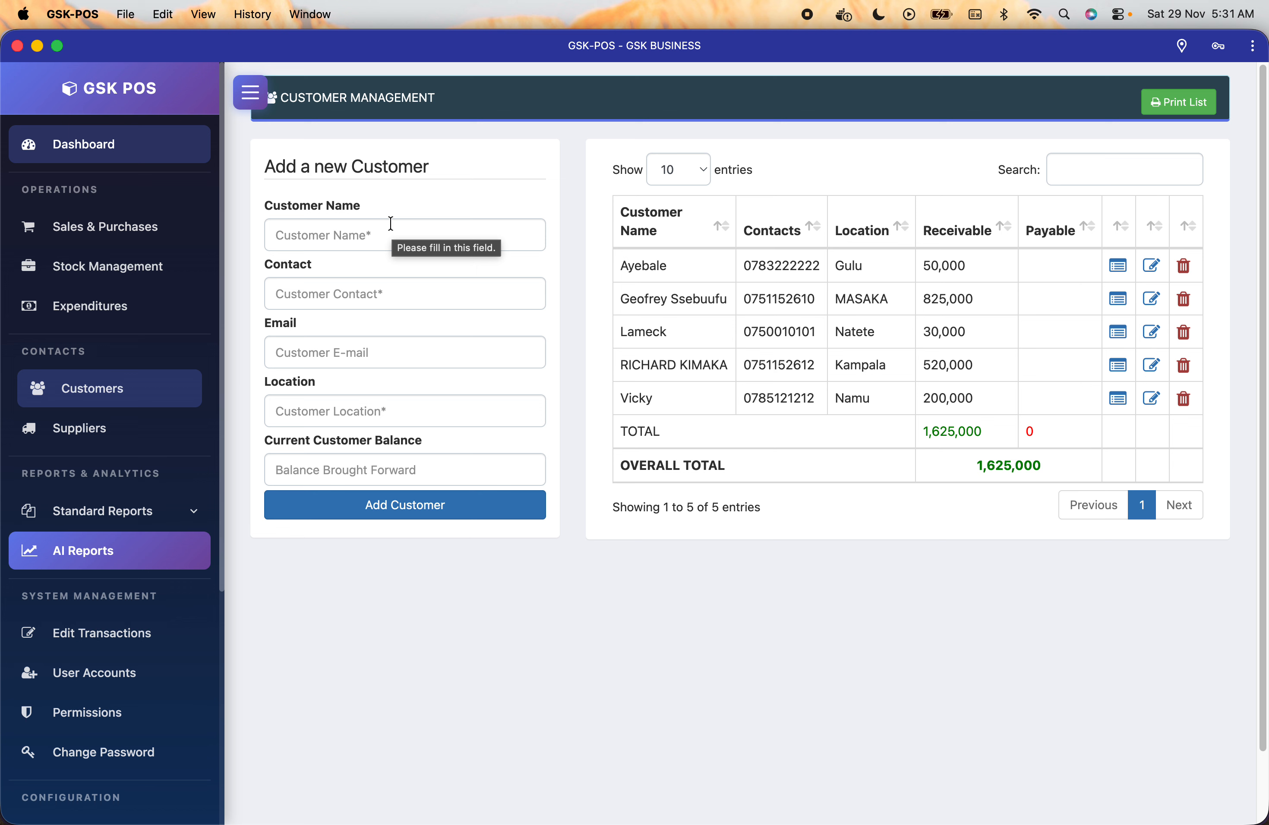
Enter the new customer's name, phone contact, e-mail and location Najjera.
{"action": "left_click", "coordinate": [391, 225]}
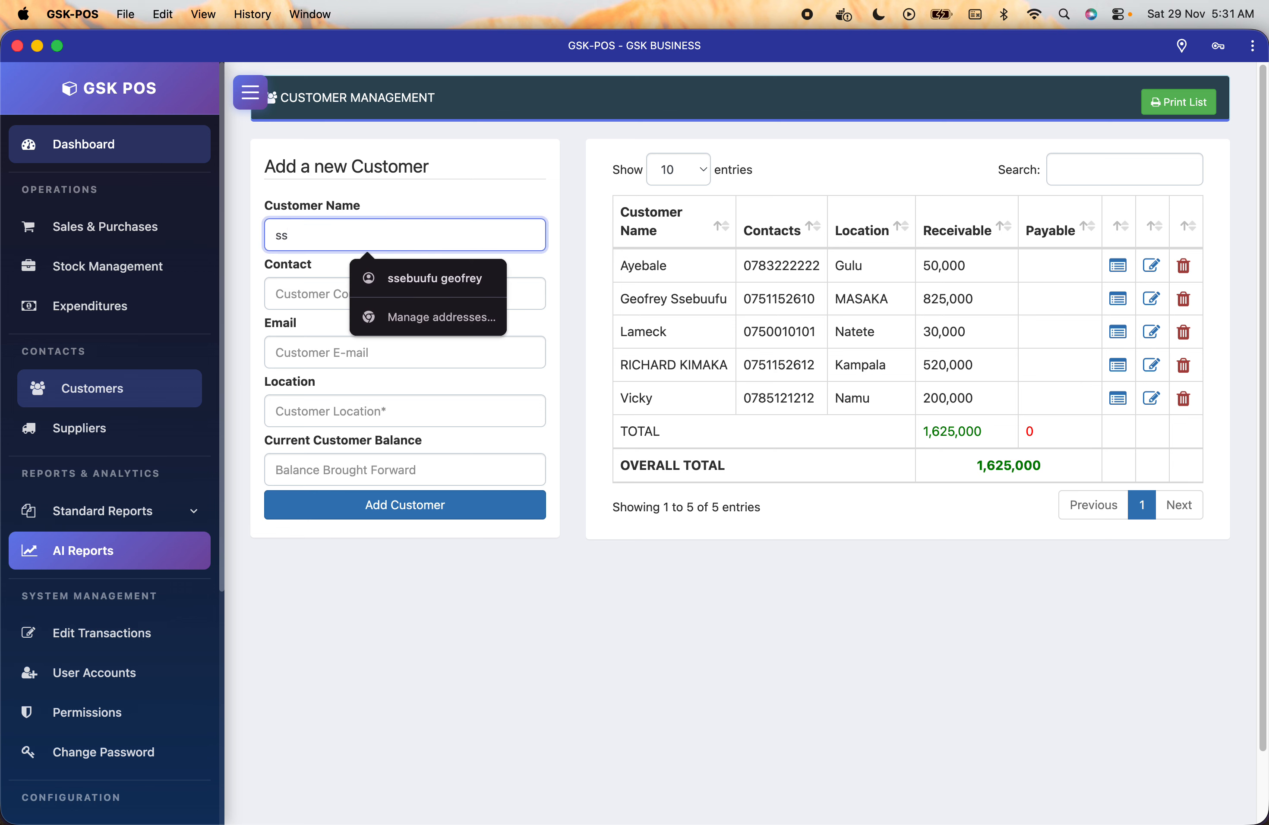
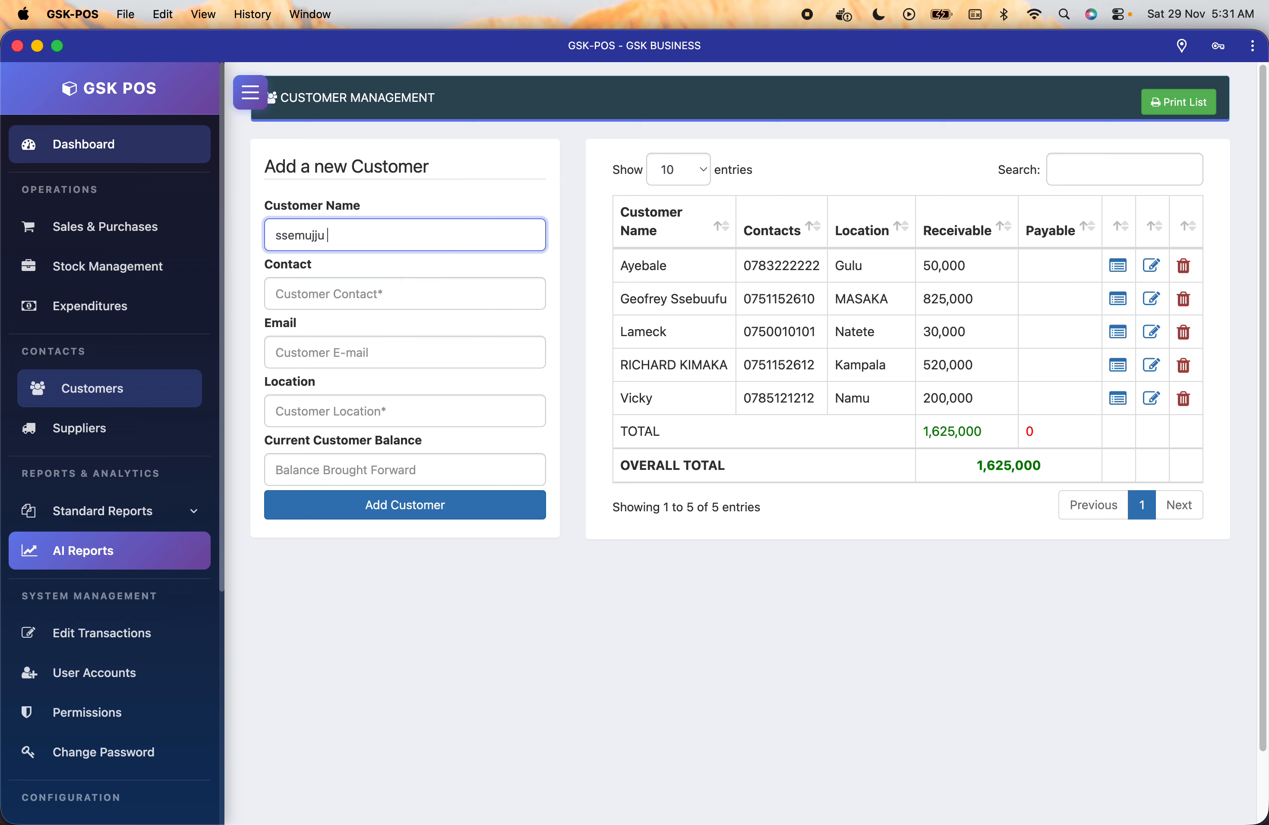
{"action": "left_click", "coordinate": [370, 292]}
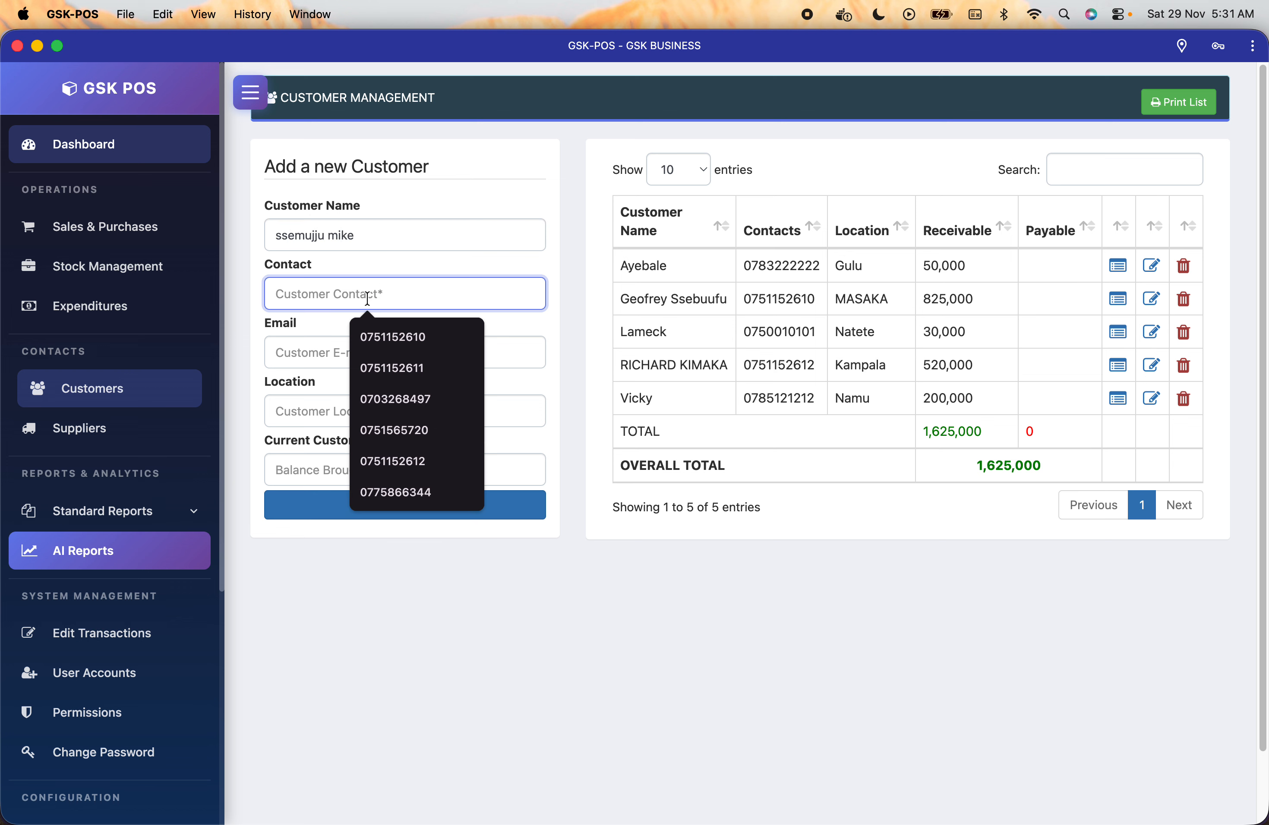
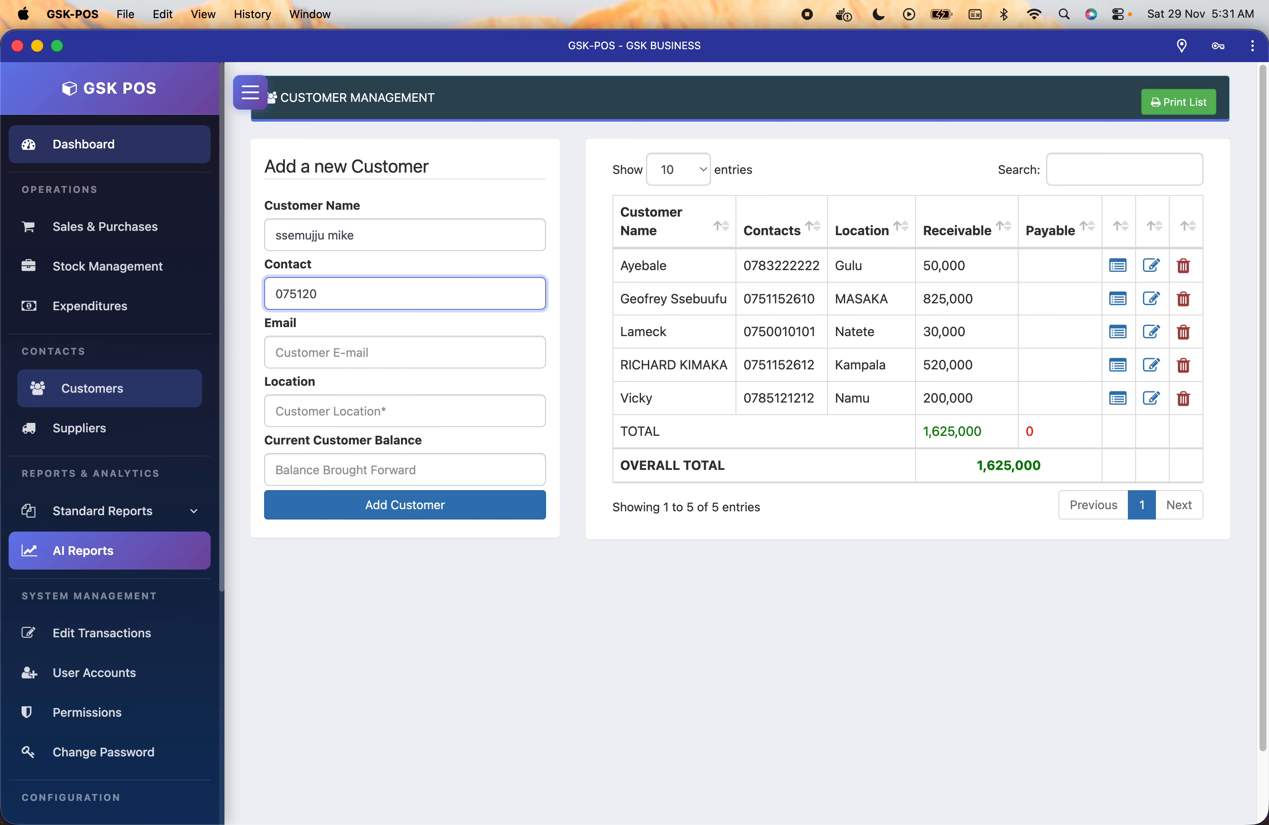
{"action": "left_click", "coordinate": [370, 352]}
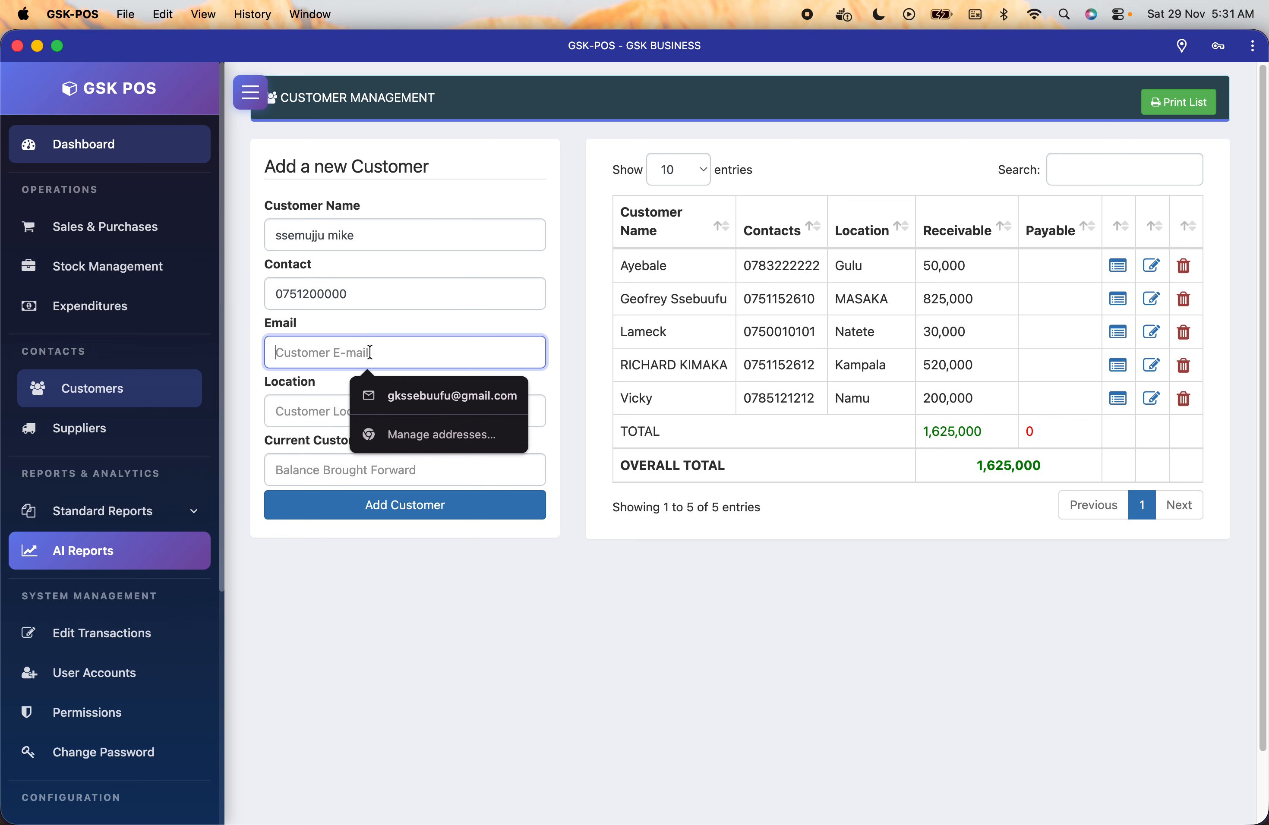
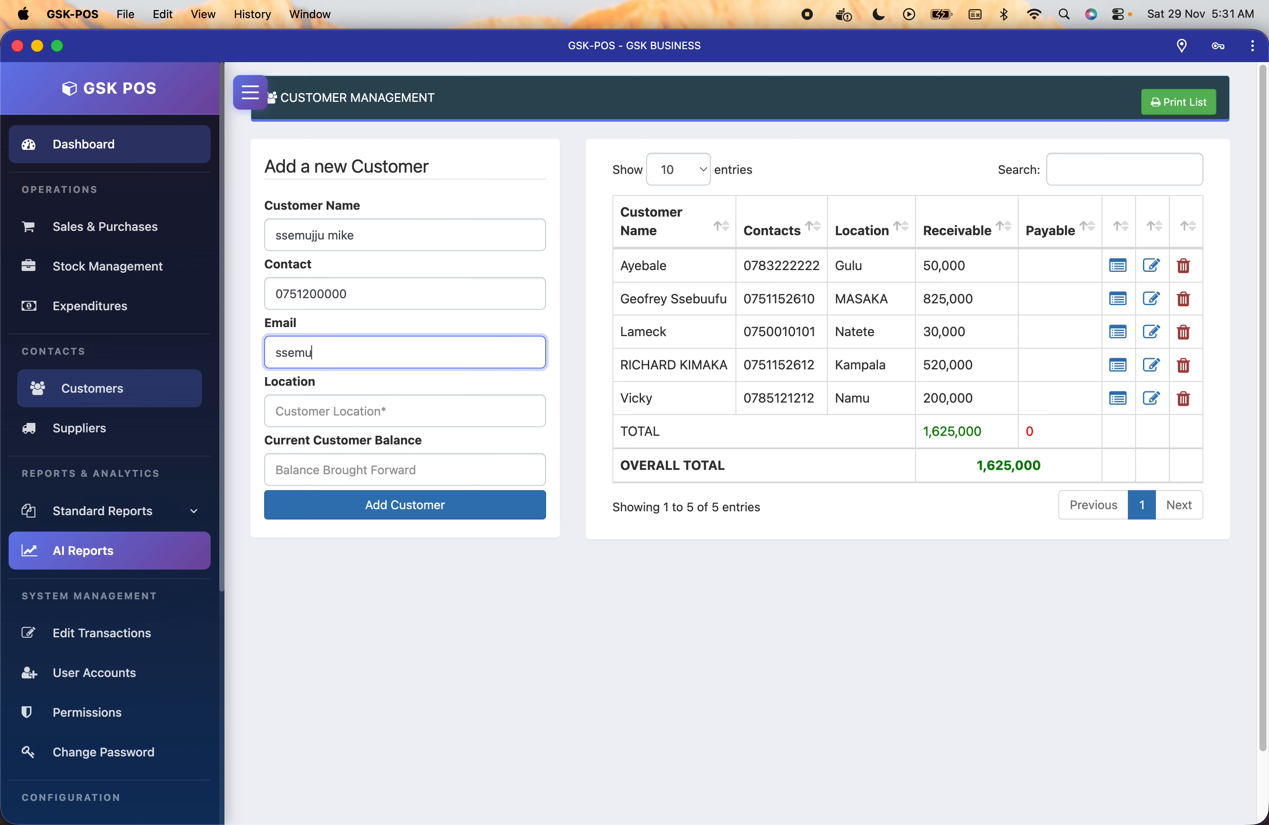
{"action": "left_click", "coordinate": [380, 408]}
{"action": "type", "text": "Na"}
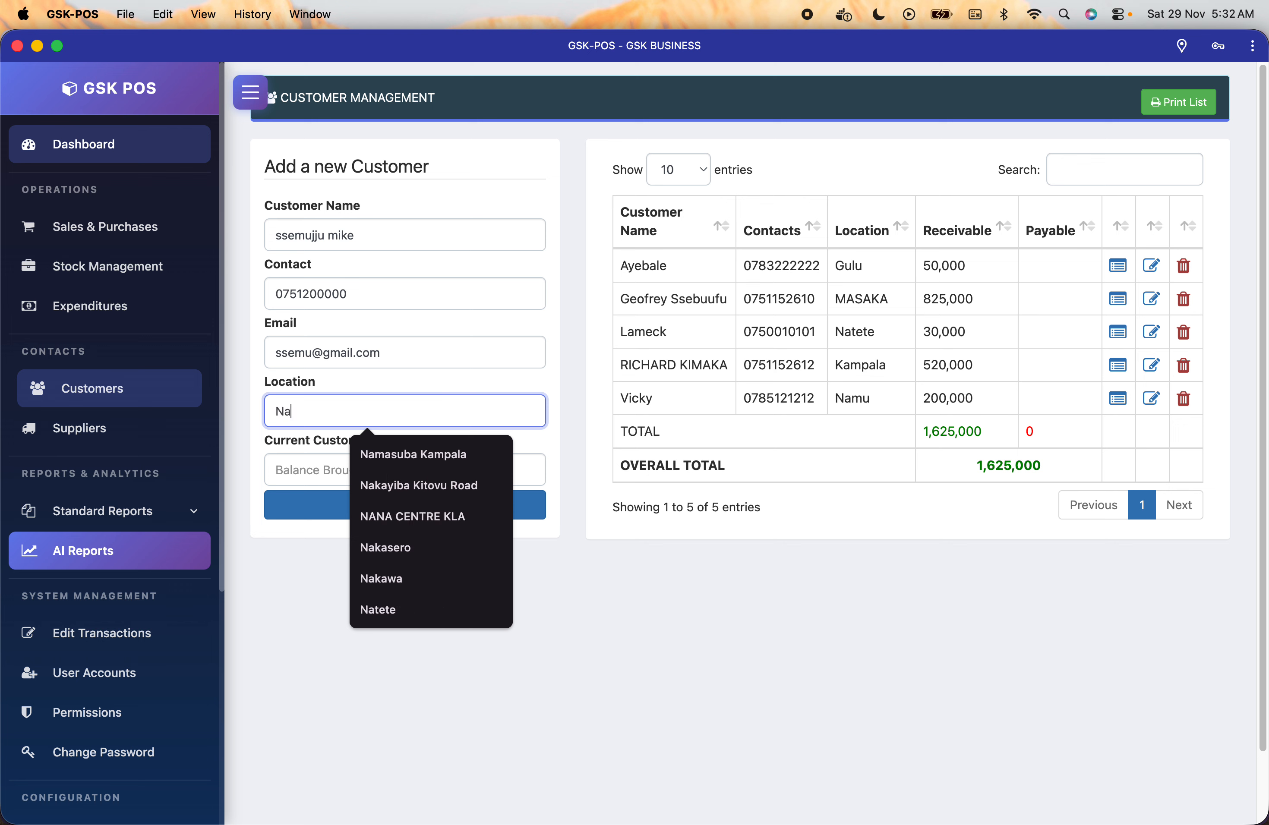
{"action": "type", "text": "jjera"}
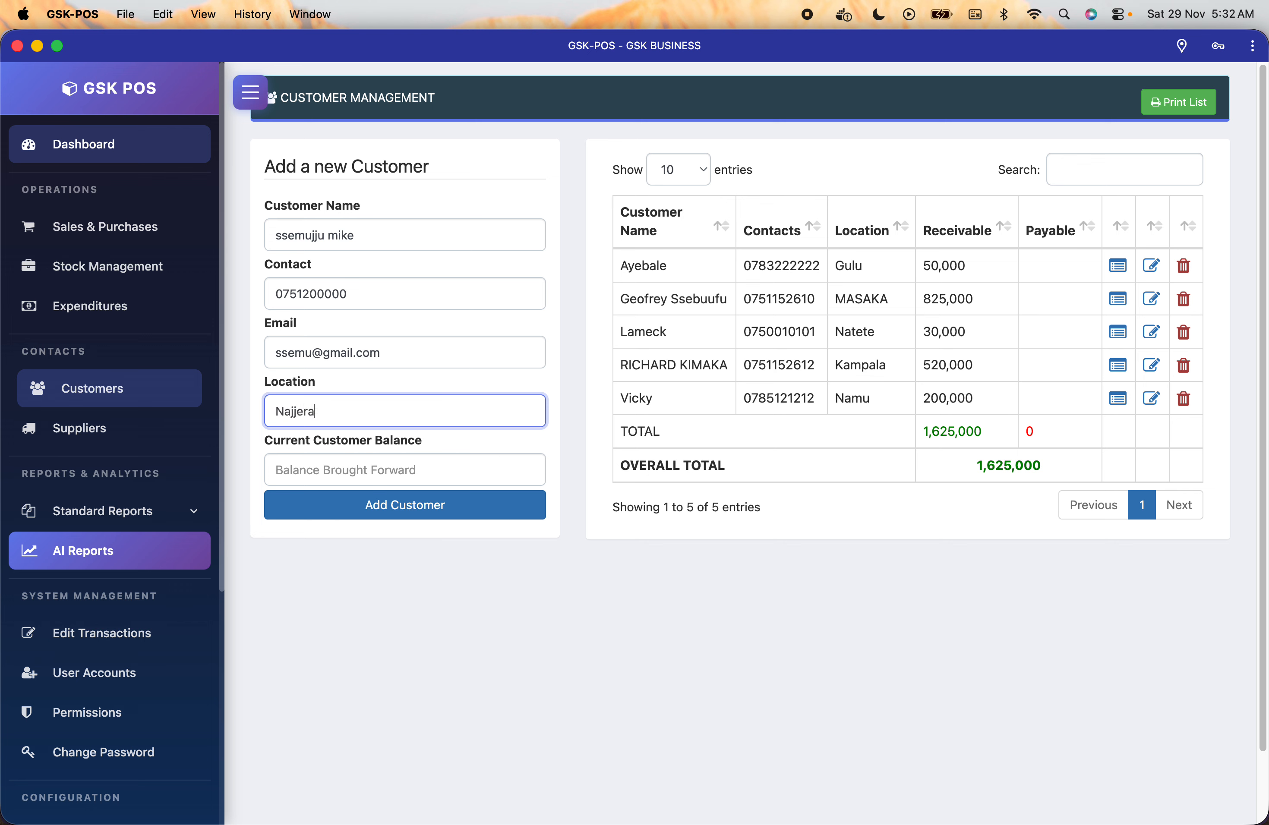
Give the customer a -200,000 opening balance, add them, and check the new row.
{"action": "left_click", "coordinate": [404, 479]}
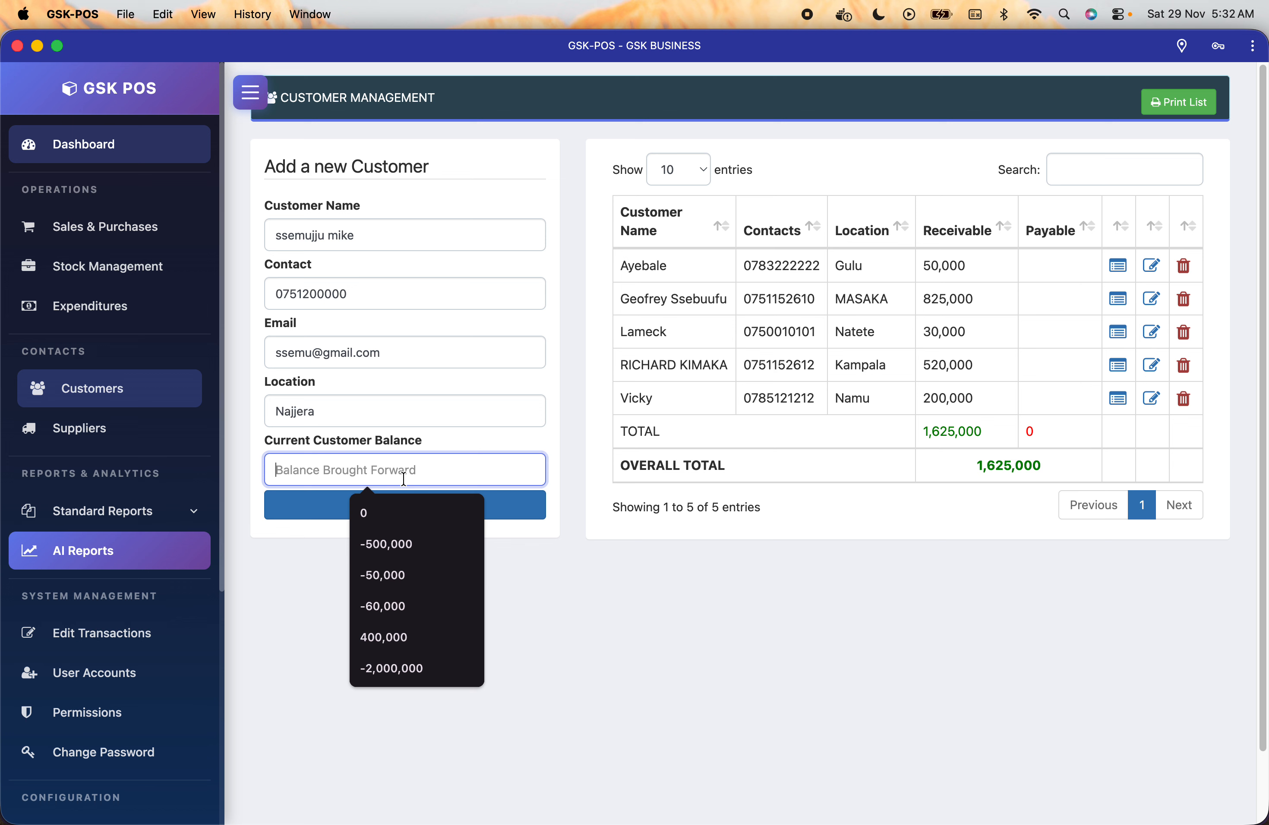
{"action": "type", "text": "-200,00"}
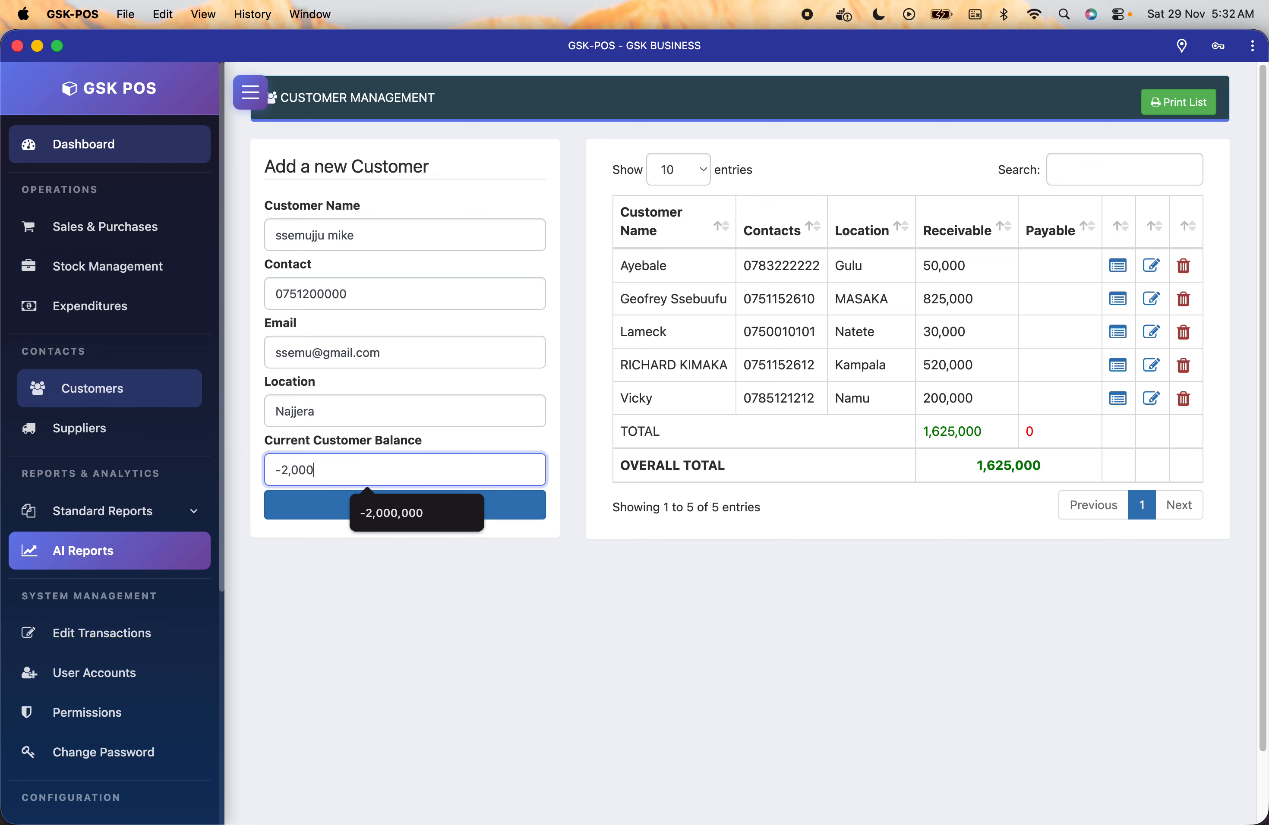
{"action": "type", "text": "0"}
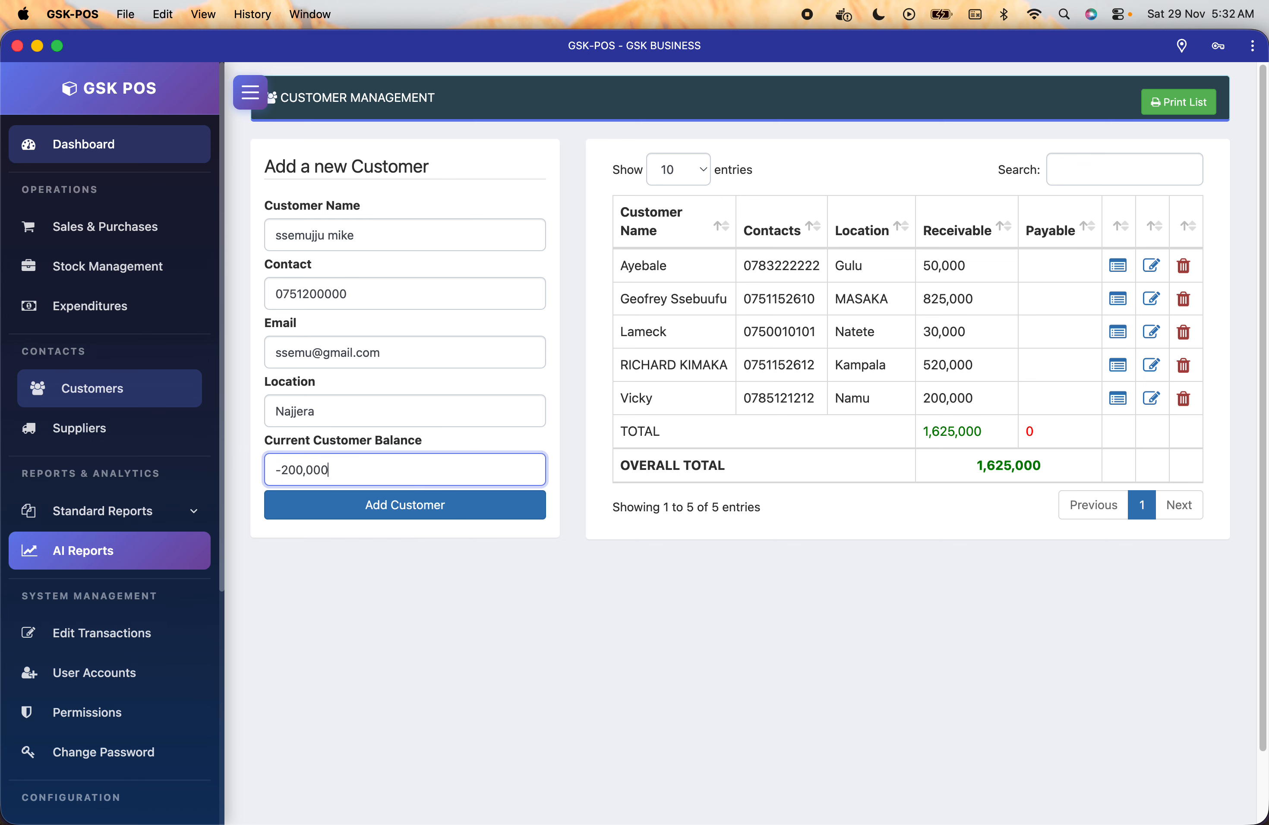
{"action": "left_click", "coordinate": [402, 517]}
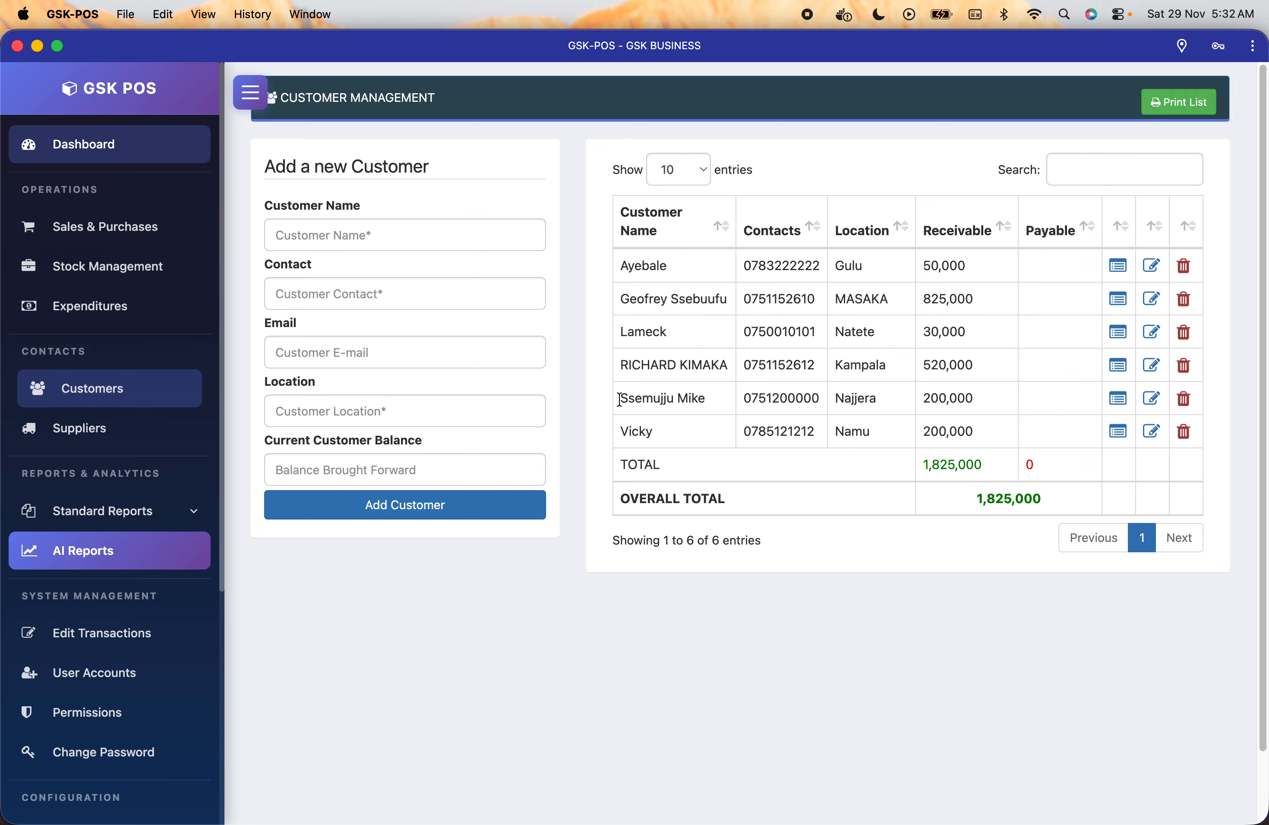
{"action": "left_click_drag", "start_coordinate": [621, 397], "coordinate": [985, 403]}
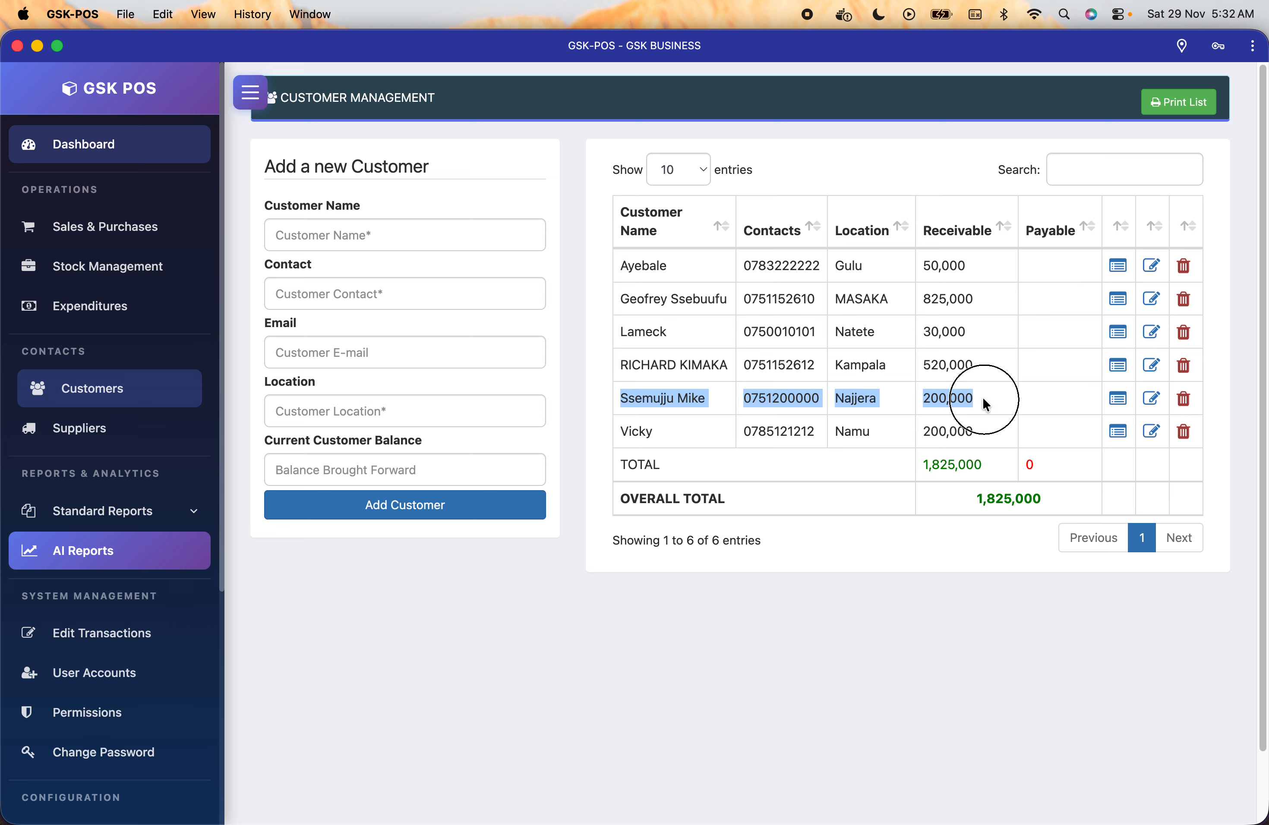
{"action": "left_click", "coordinate": [983, 396]}
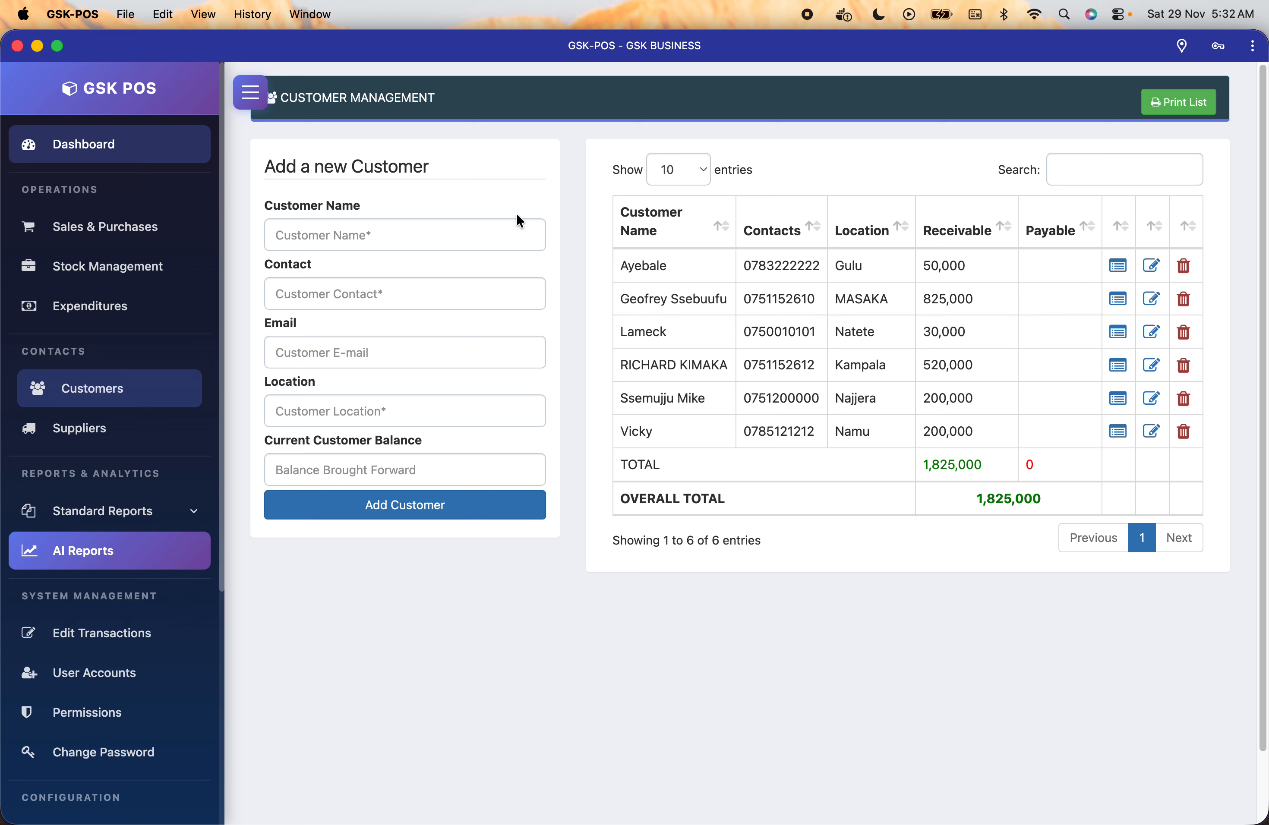
Enter another customer's name, phone contact and location London.
{"action": "left_click", "coordinate": [397, 234]}
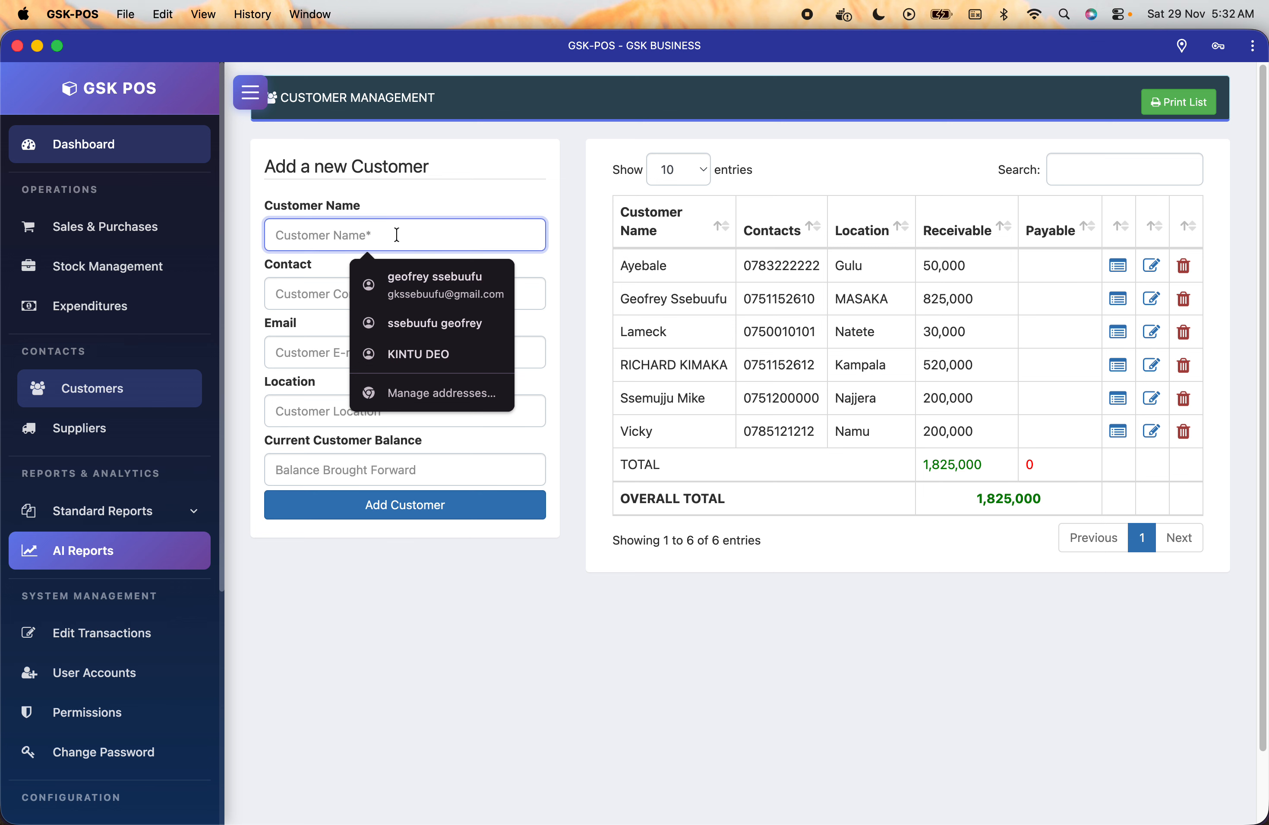
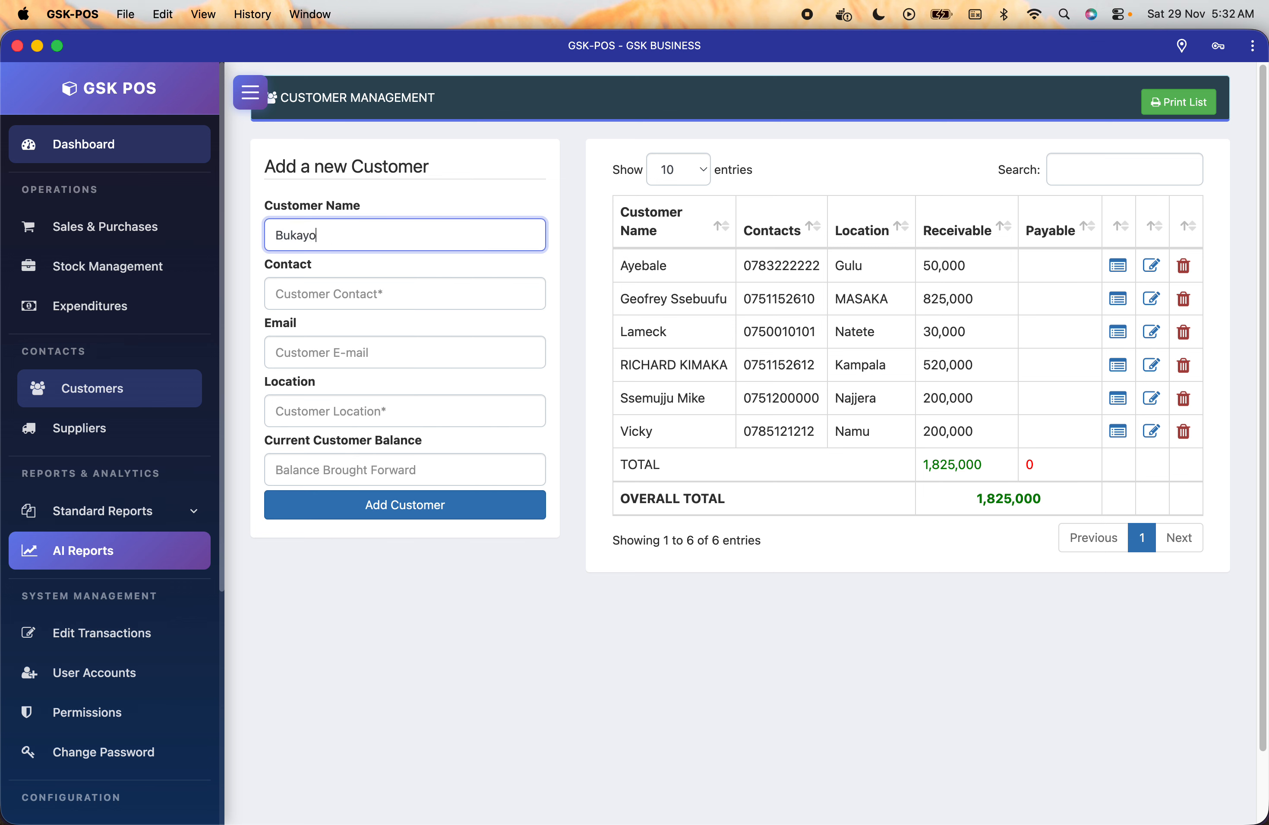
{"action": "left_click", "coordinate": [380, 293]}
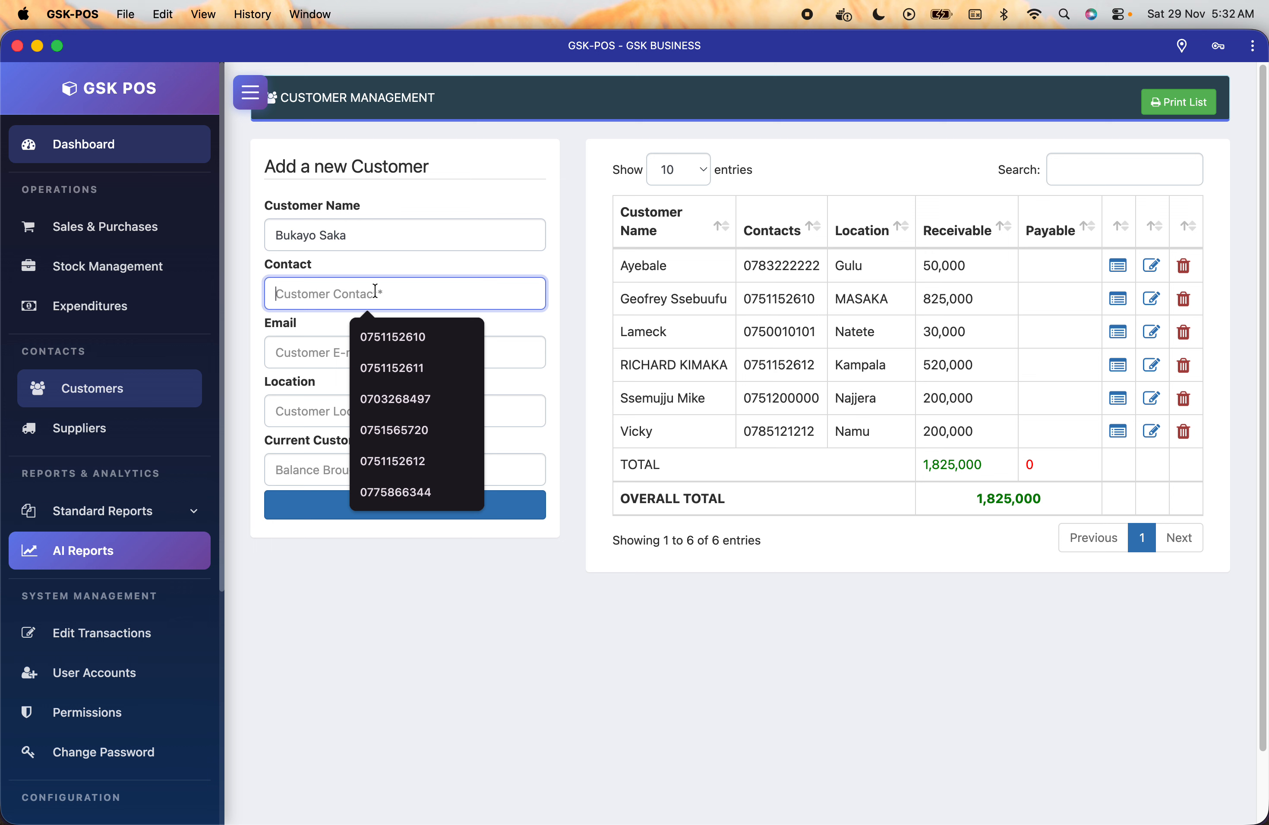
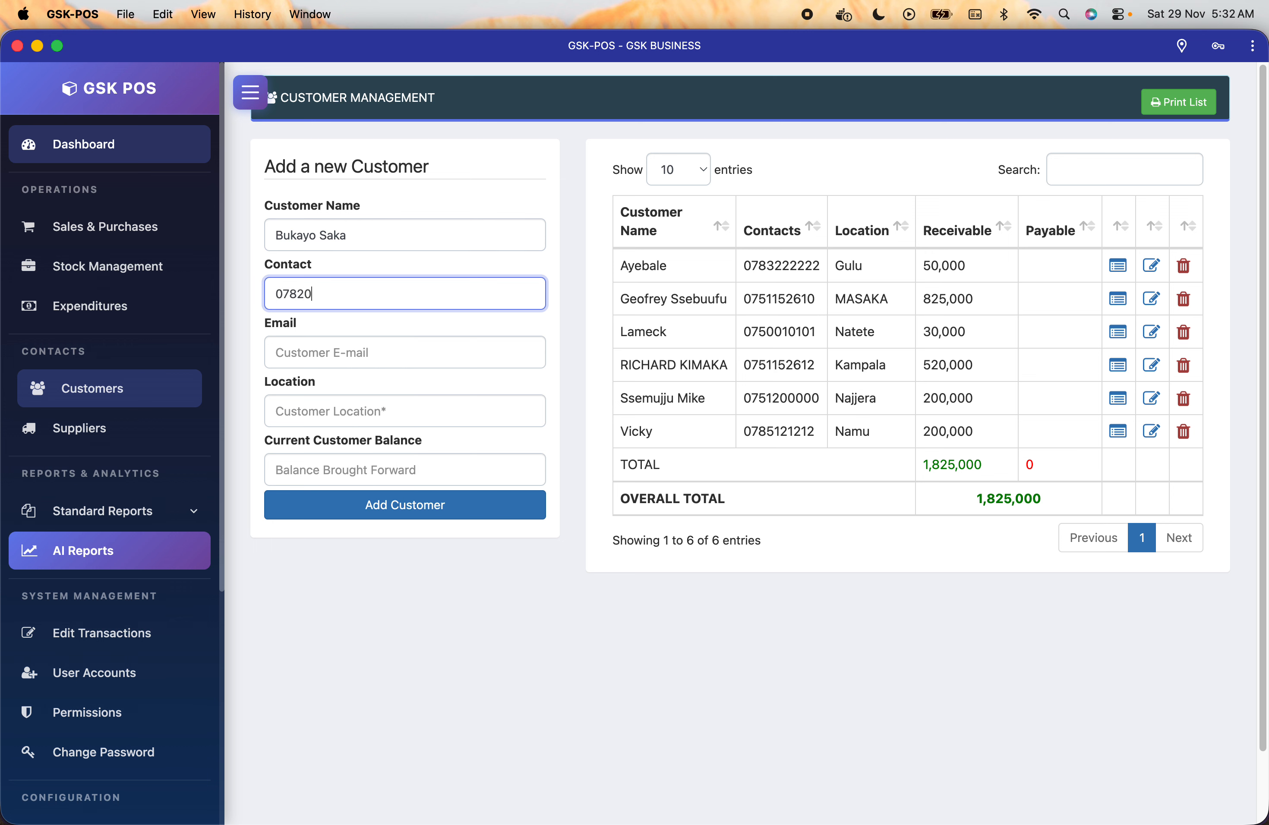
{"action": "left_click", "coordinate": [371, 412]}
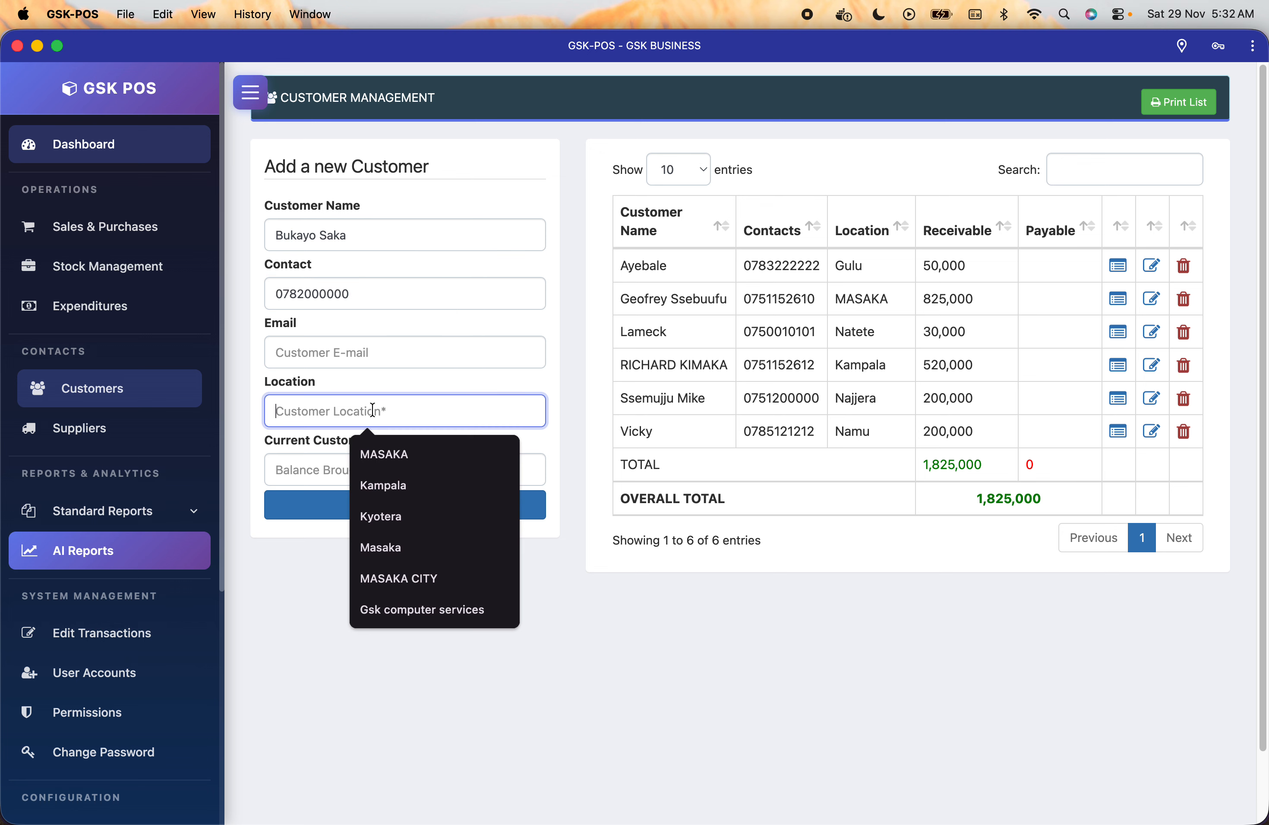
{"action": "type", "text": "U"}
{"action": "key", "text": "BackSpace"}
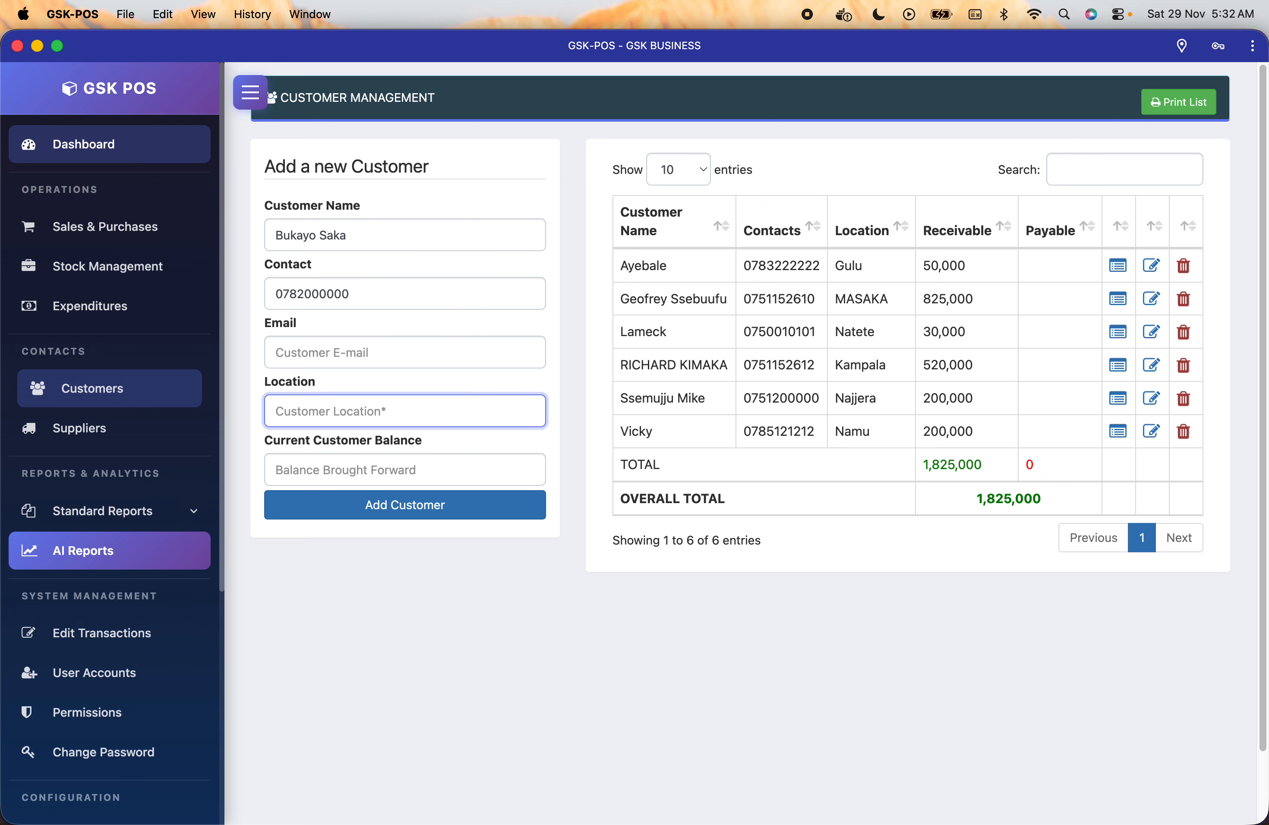
{"action": "type", "text": "Ul"}
{"action": "key", "text": "BackSpace"}
{"action": "type", "text": "London"}
Set the 20,000 opening balance, add the customer, and check the 20,000 payable.
{"action": "left_click", "coordinate": [367, 469]}
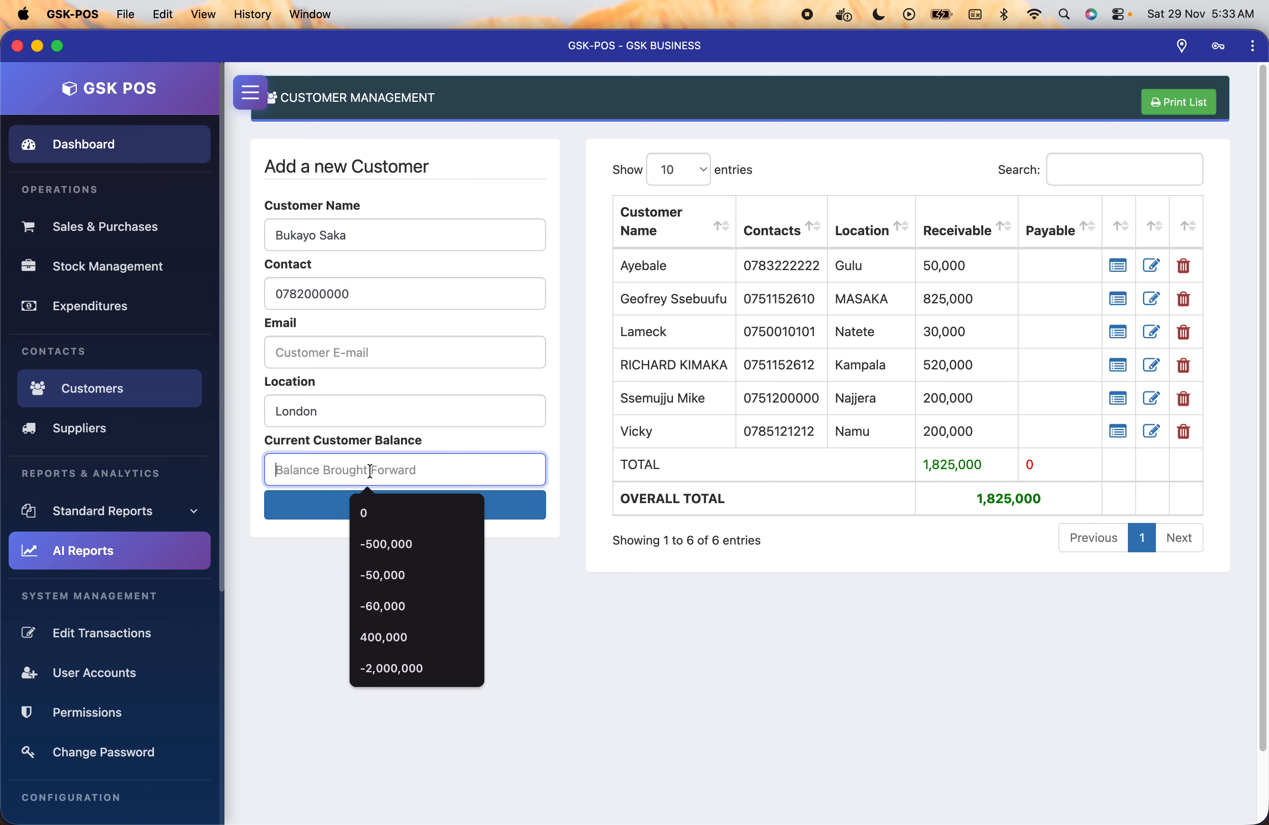
{"action": "type", "text": "20,00"}
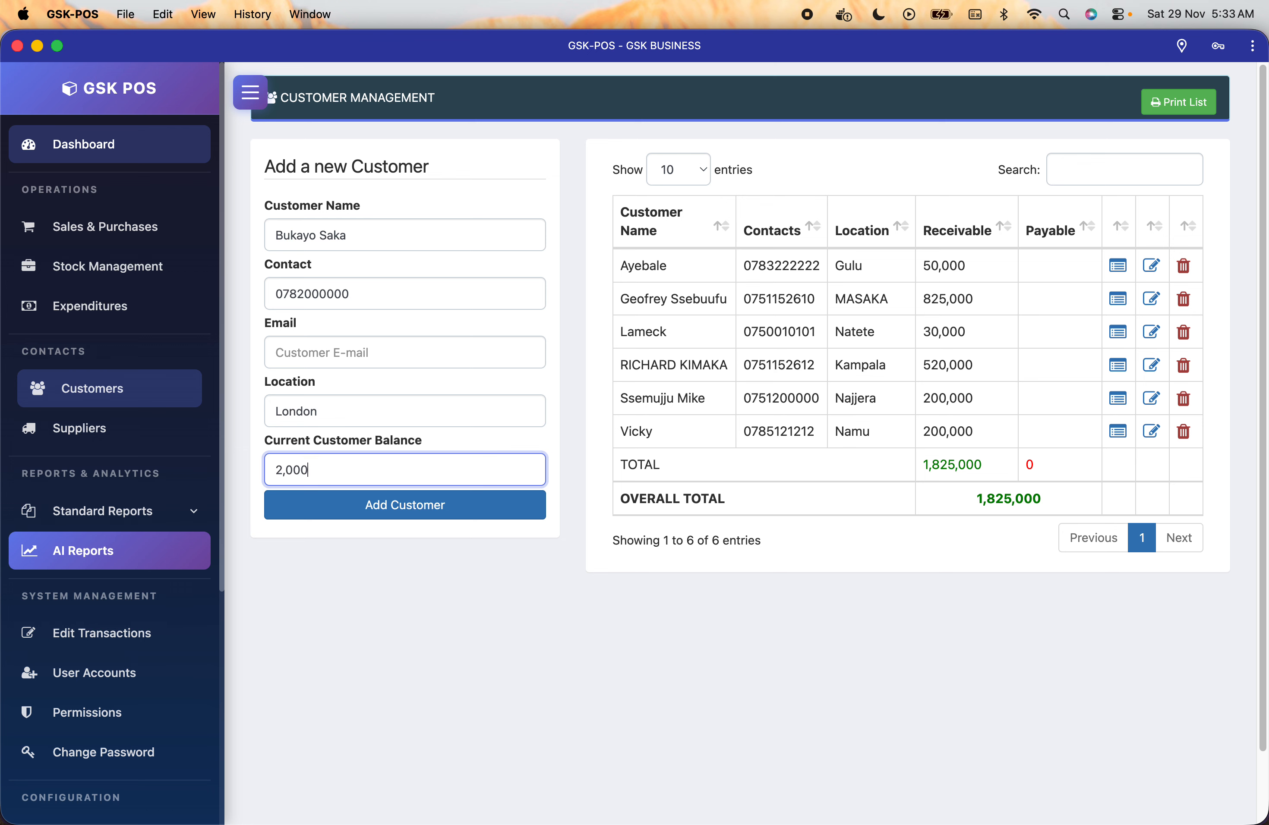
{"action": "type", "text": "0"}
{"action": "left_click", "coordinate": [396, 516]}
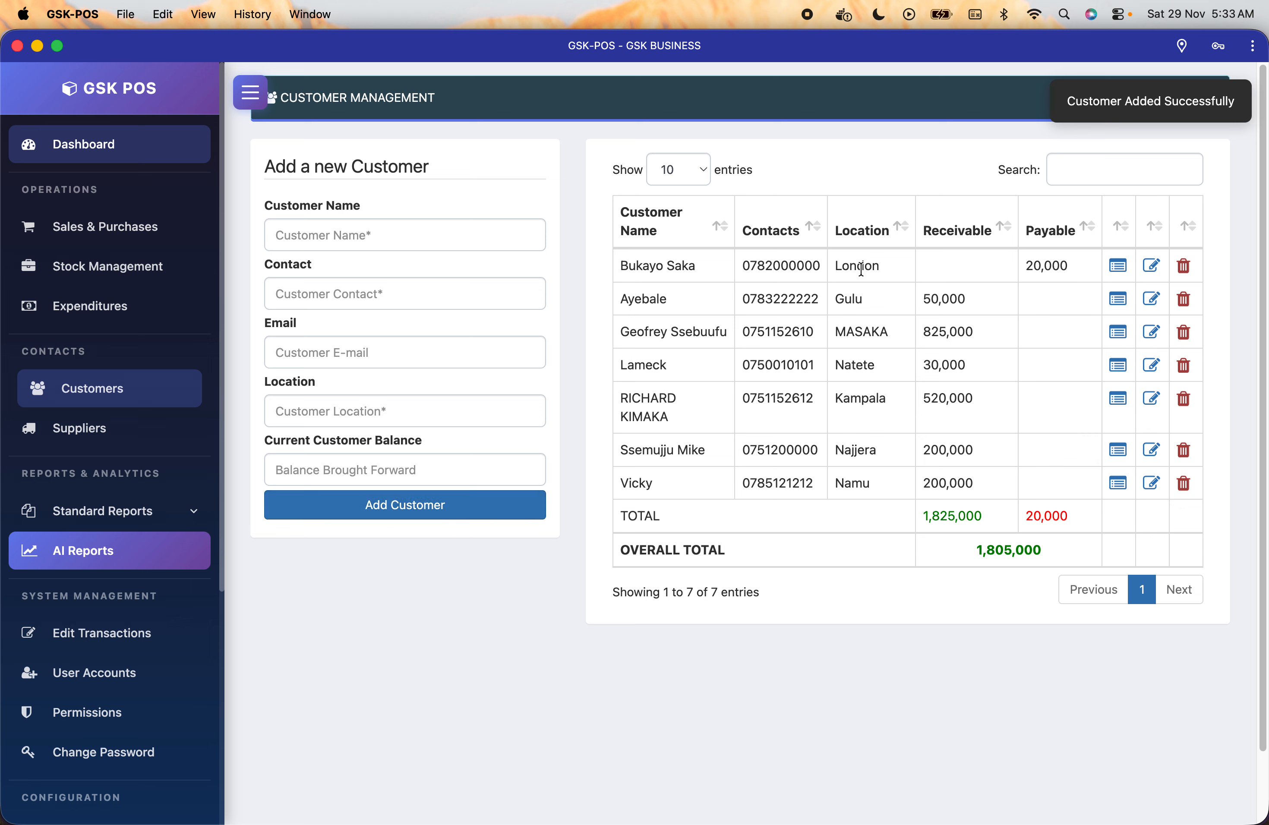
{"action": "double_click", "coordinate": [1034, 265]}
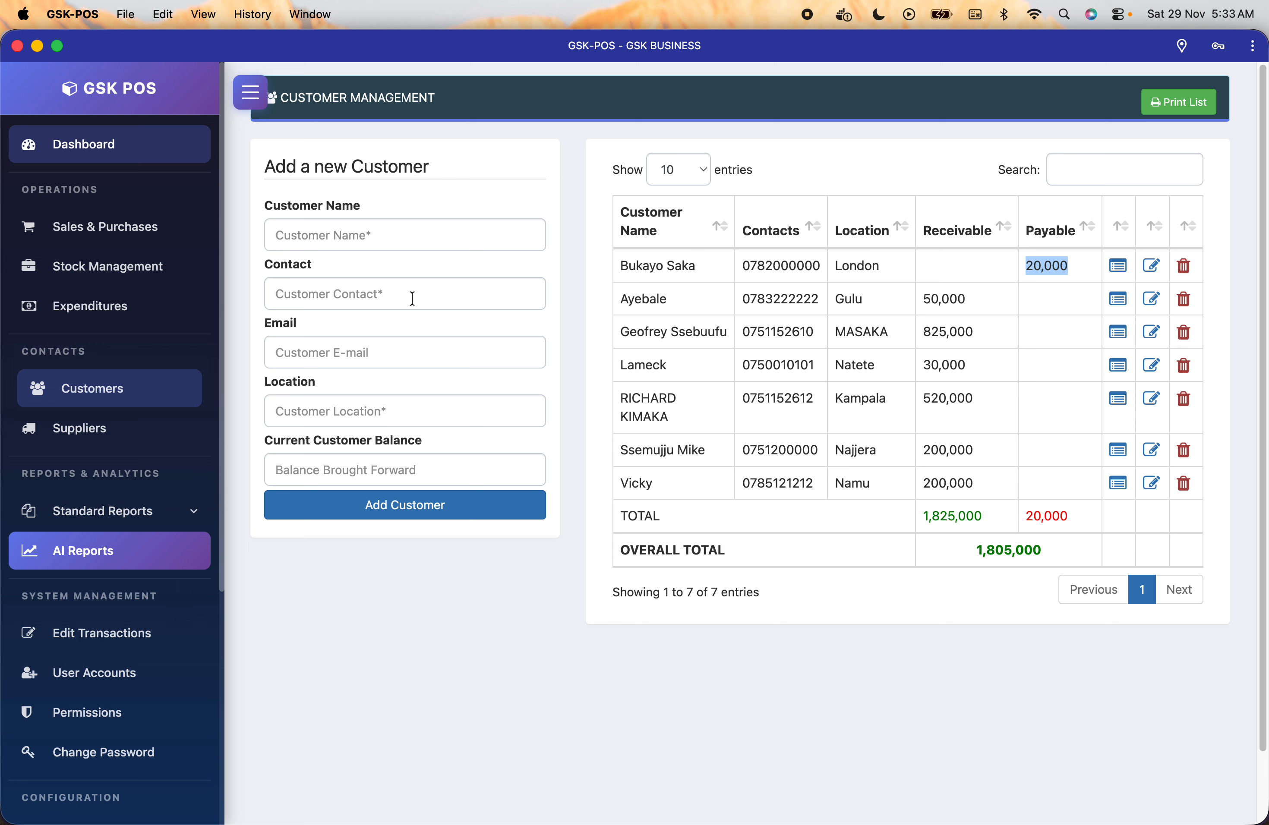
{"action": "left_click", "coordinate": [443, 254]}
{"action": "left_click", "coordinate": [444, 227]}
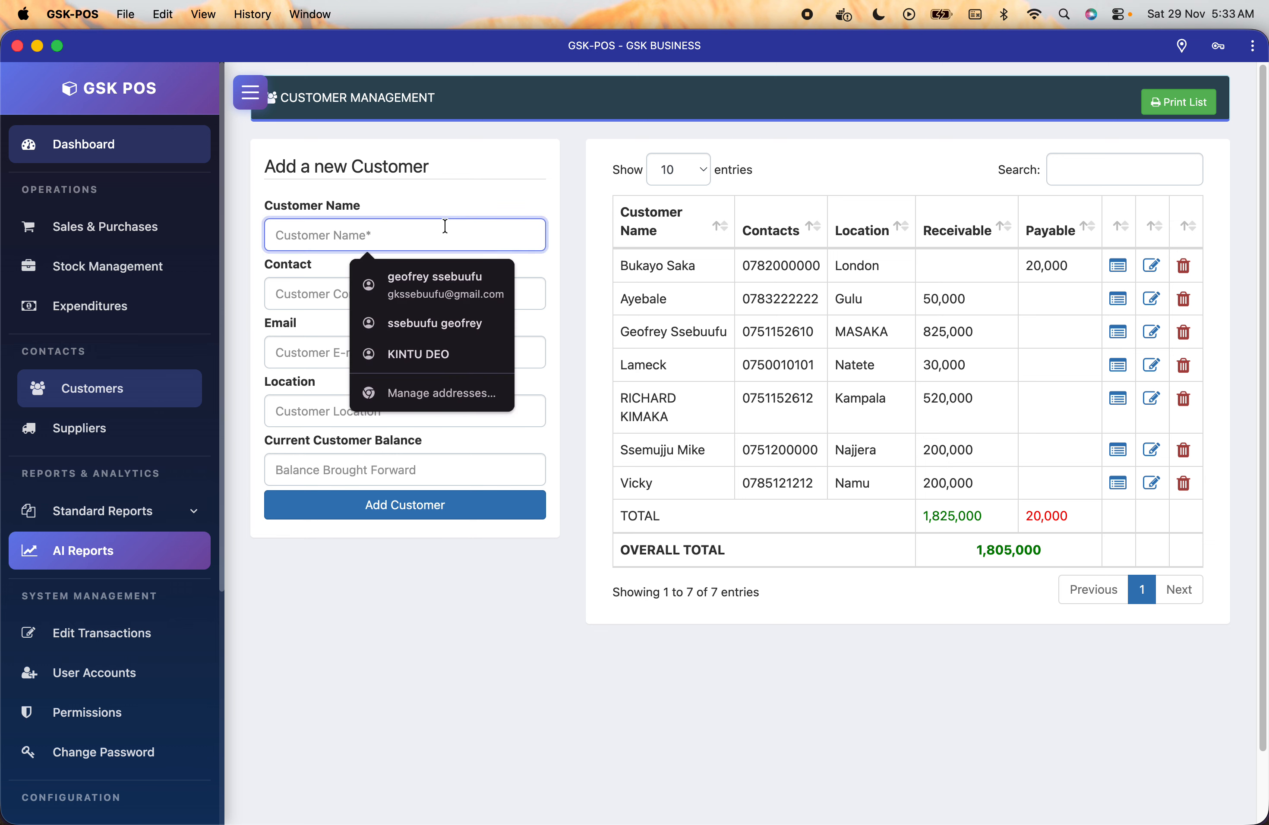
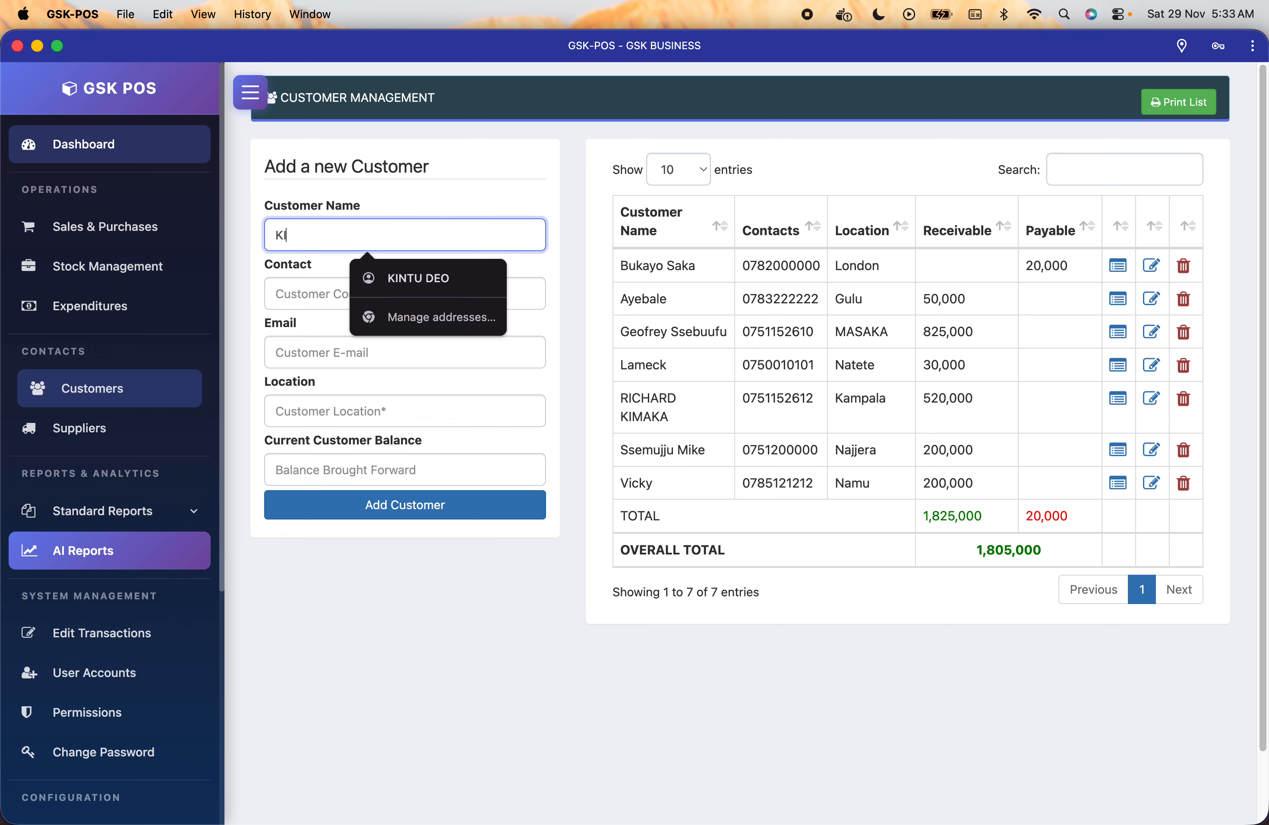
Enter the third new customer's name and phone contact.
{"action": "left_click", "coordinate": [306, 288]}
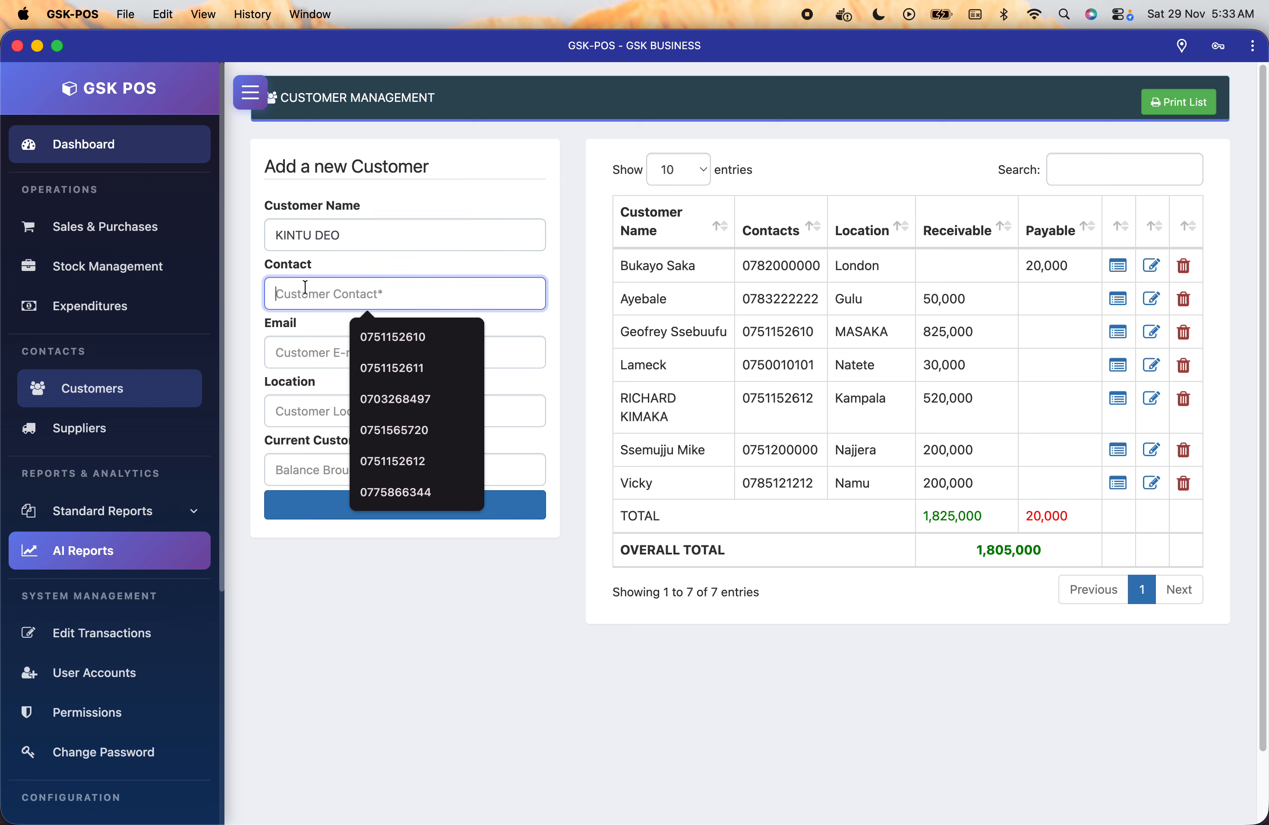
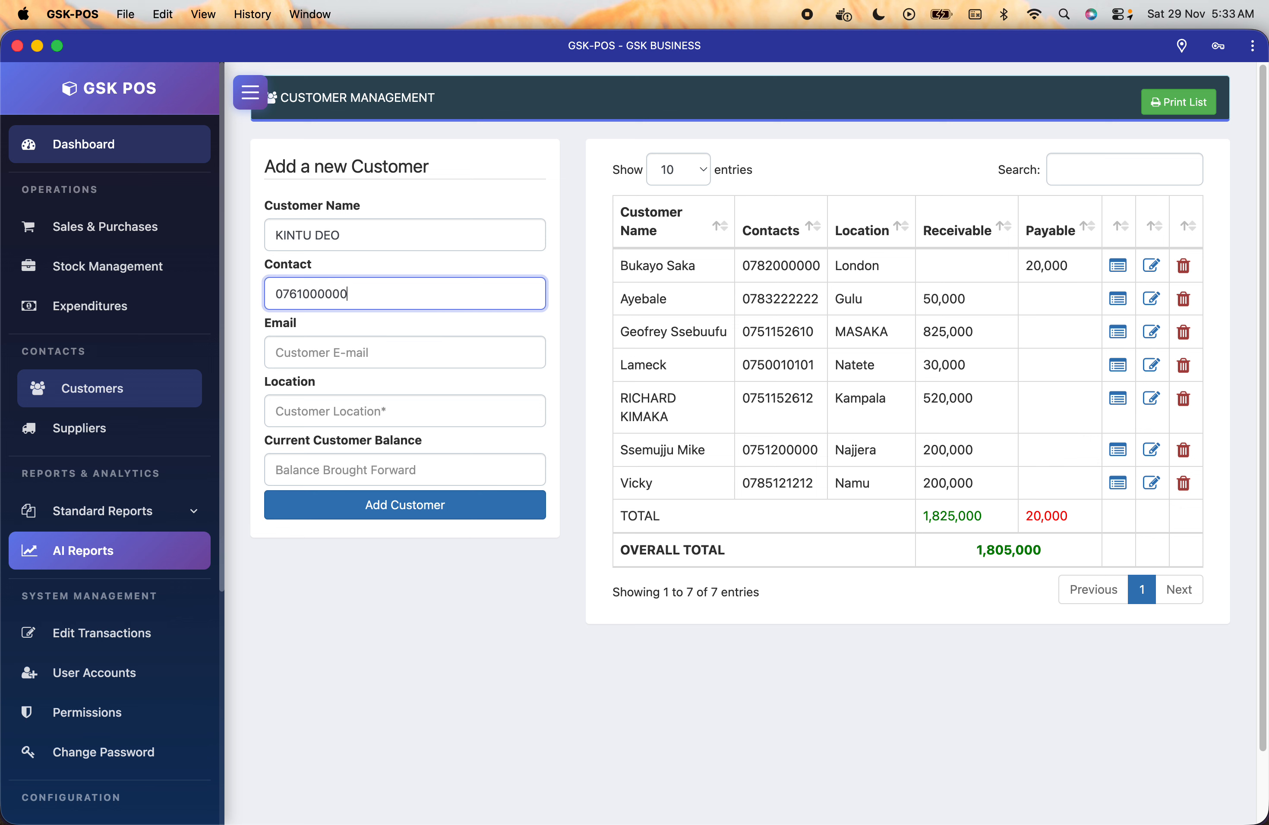
Set location Masaka, leave the balance empty, and add the customer to the list.
{"action": "left_click", "coordinate": [327, 417]}
{"action": "type", "text": "mAS"}
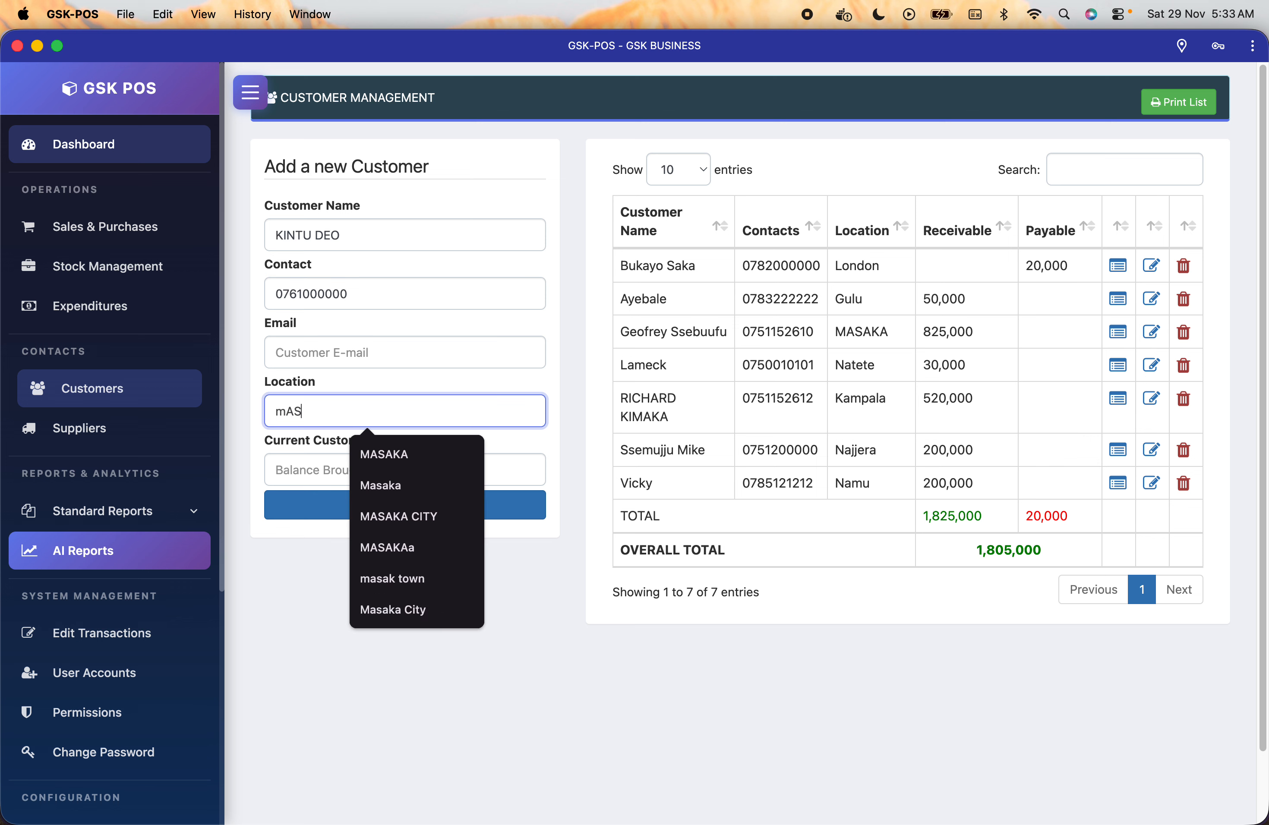
{"action": "key", "text": "BackSpace"}
{"action": "key", "text": "BackSpace"}
{"action": "key", "text": "BackSpace"}
{"action": "type", "text": "Masaka"}
{"action": "key", "text": "Tab"}
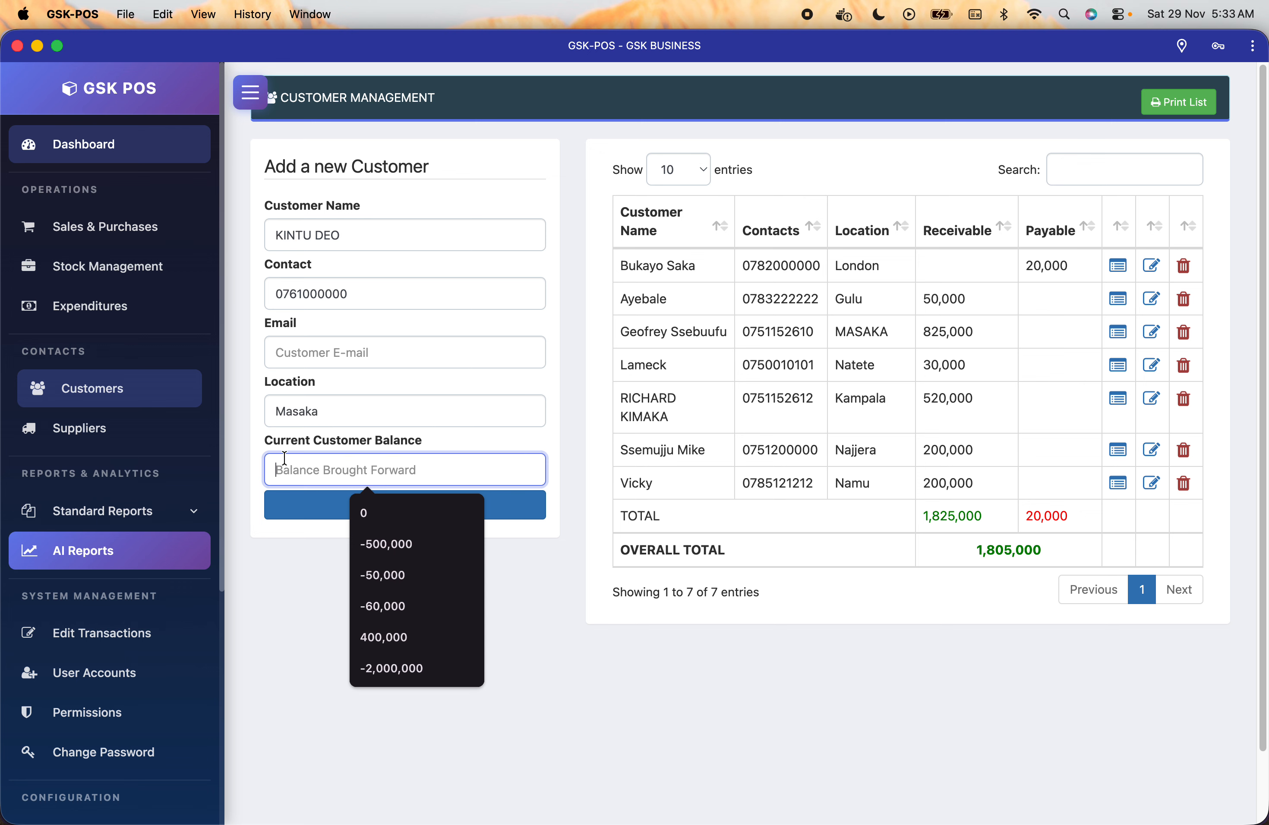
{"action": "left_click", "coordinate": [550, 557]}
{"action": "left_click", "coordinate": [442, 509]}
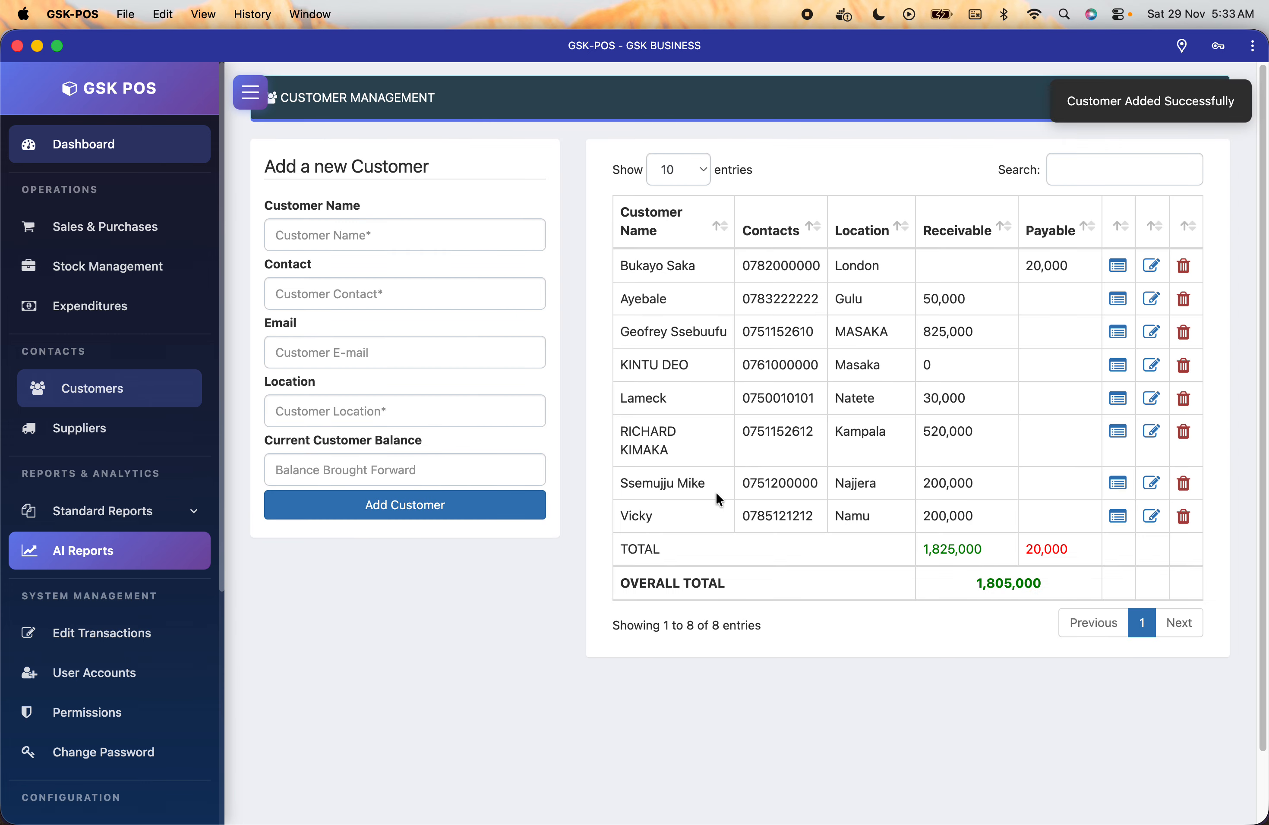
{"action": "left_click_drag", "start_coordinate": [622, 364], "coordinate": [1038, 366]}
{"action": "left_click", "coordinate": [1038, 366]}
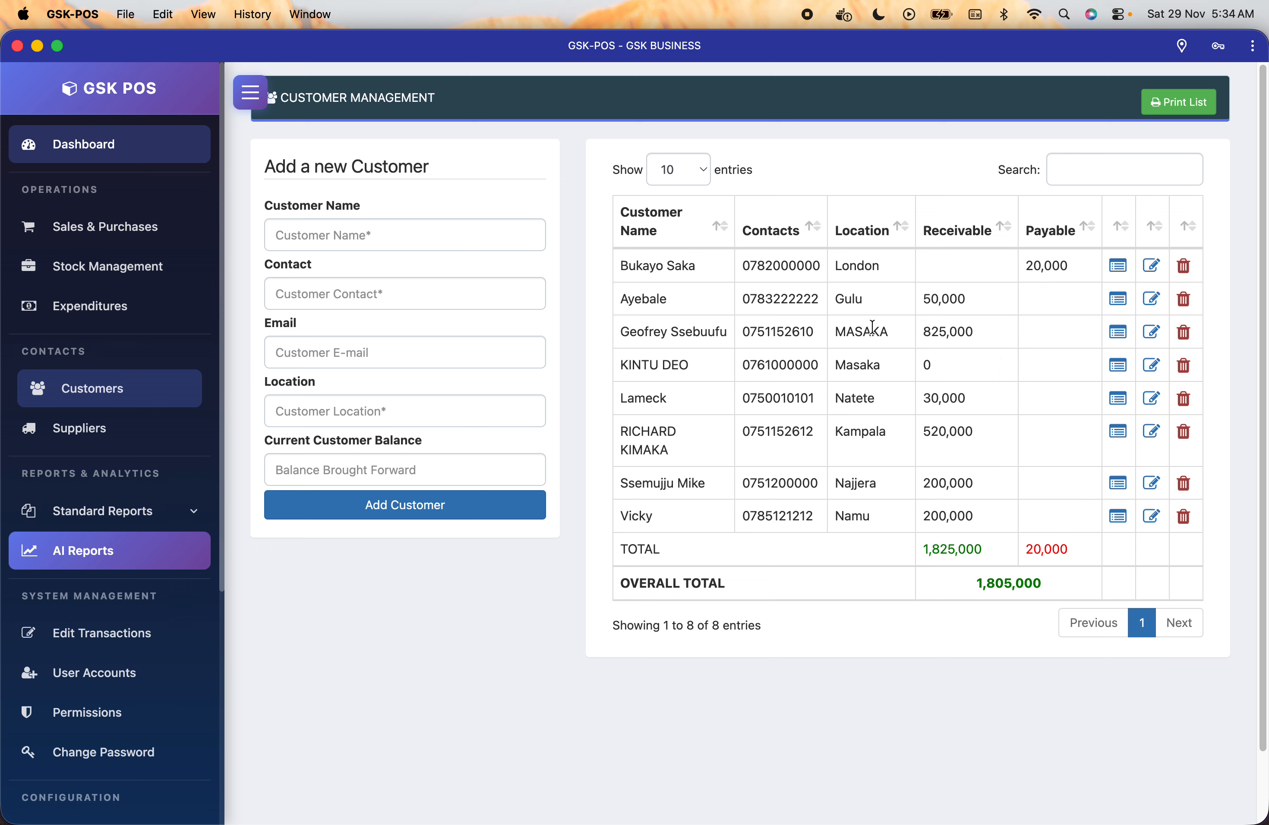
{"action": "left_click", "coordinate": [1119, 335]}
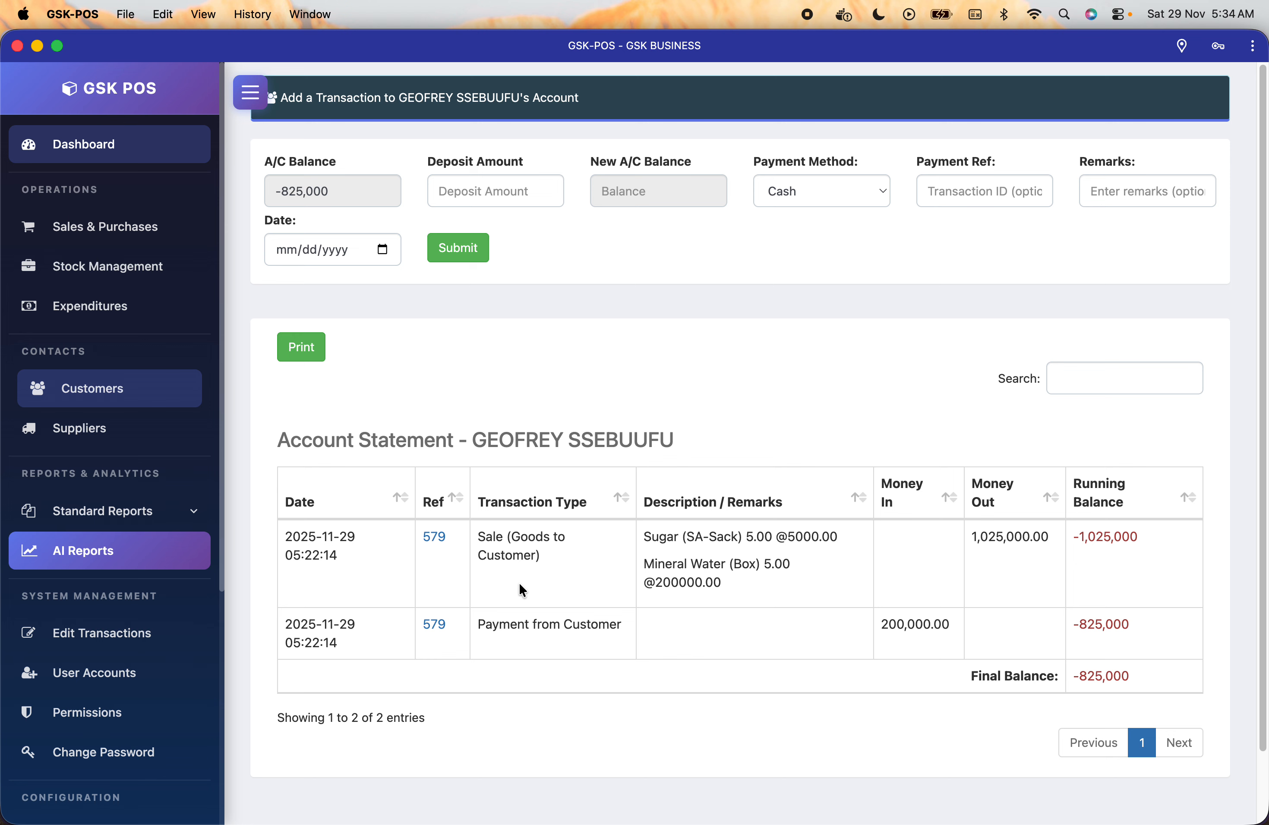
Scroll through the statement to review the 1,025,000 sale and the 200,000 payment.
{"action": "scroll", "coordinate": [490, 544], "scroll_direction": "down", "scroll_amount": 2}
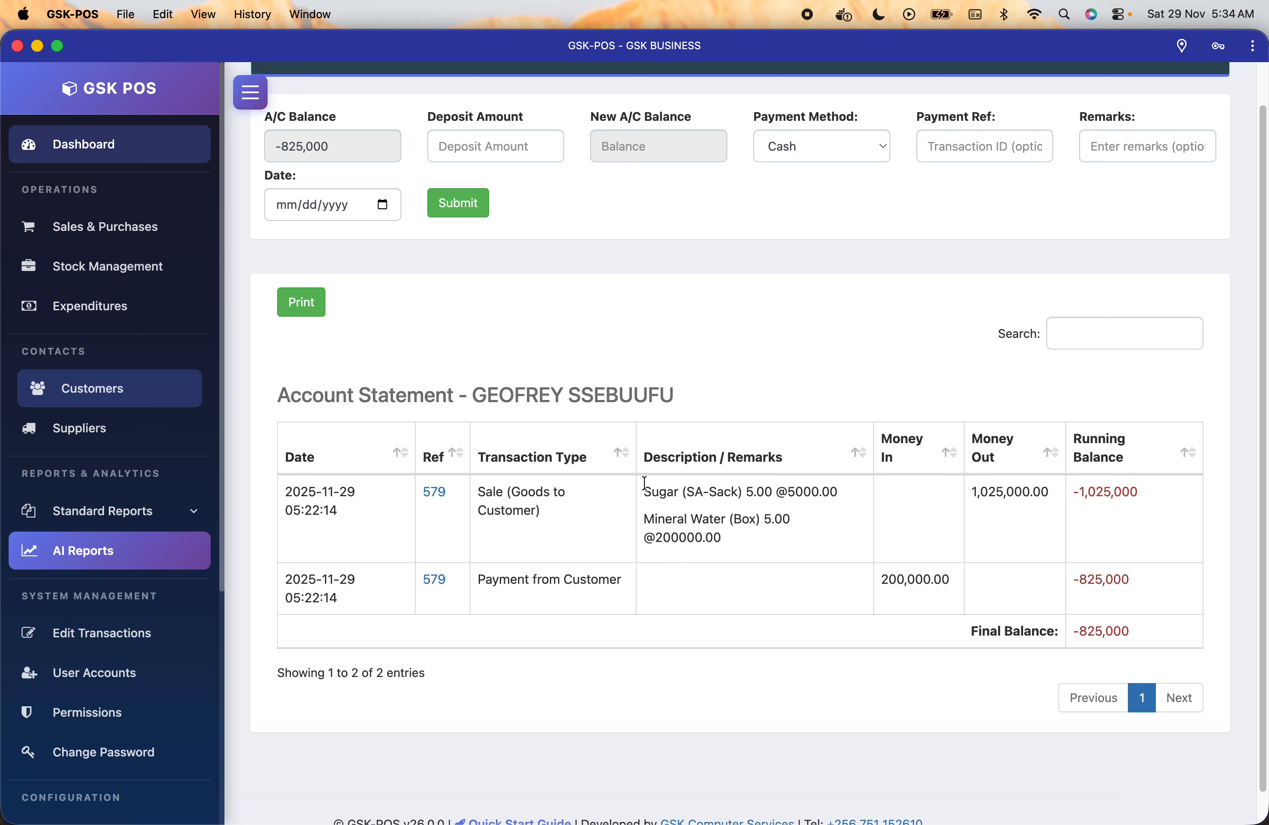
{"action": "left_click_drag", "start_coordinate": [650, 490], "coordinate": [716, 523]}
{"action": "left_click", "coordinate": [956, 506]}
{"action": "scroll", "coordinate": [1054, 620], "scroll_direction": "up", "scroll_amount": 1}
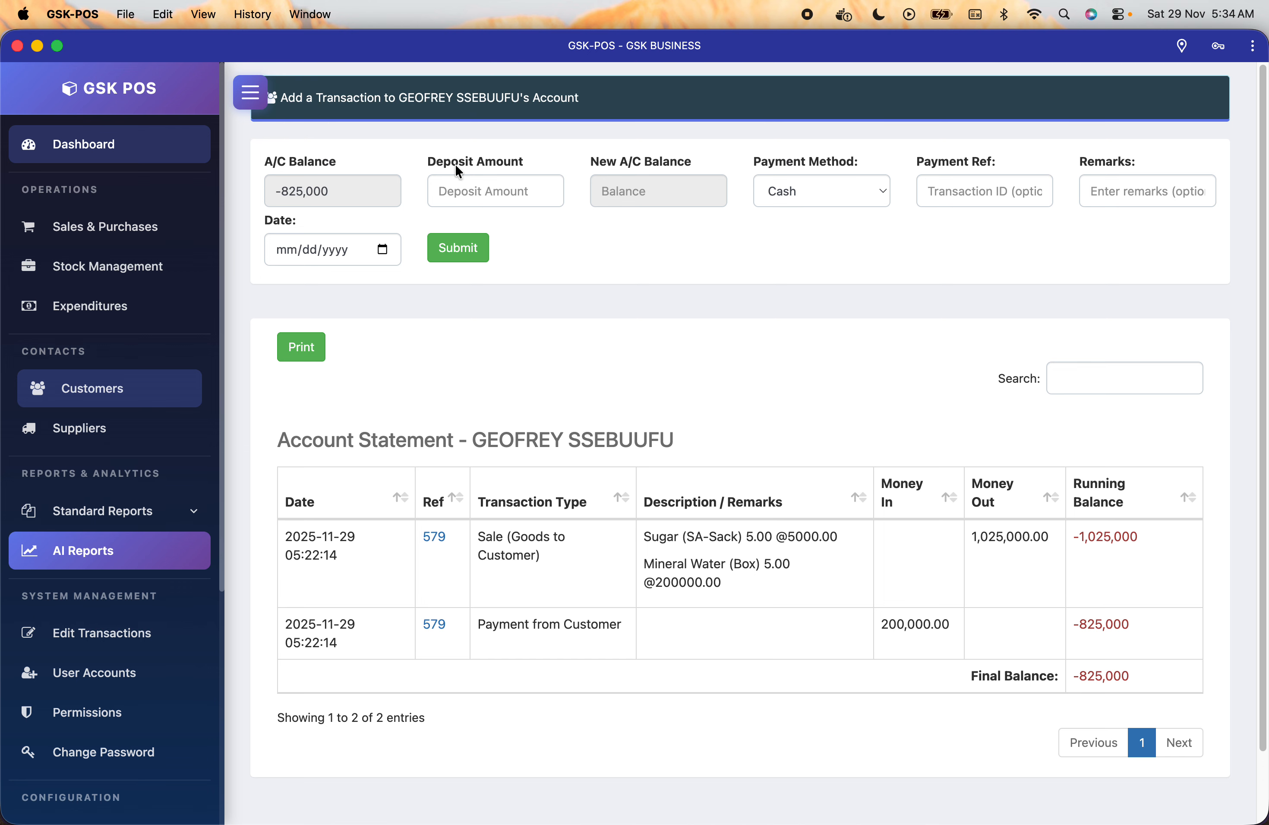
Submit a 500,000 Cash deposit with remark gsk, dated 11/29/2025, and confirm it.
{"action": "left_click", "coordinate": [486, 182]}
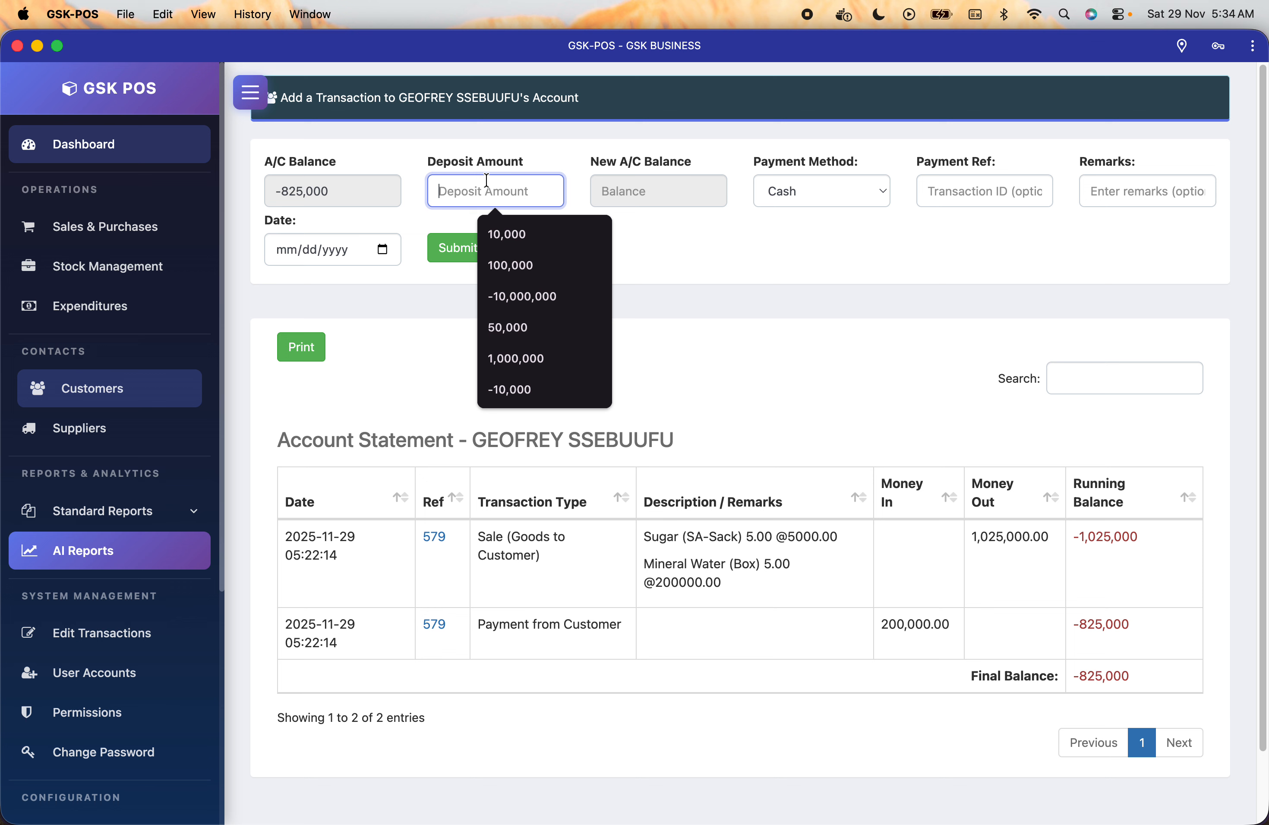
{"action": "type", "text": "500,00"}
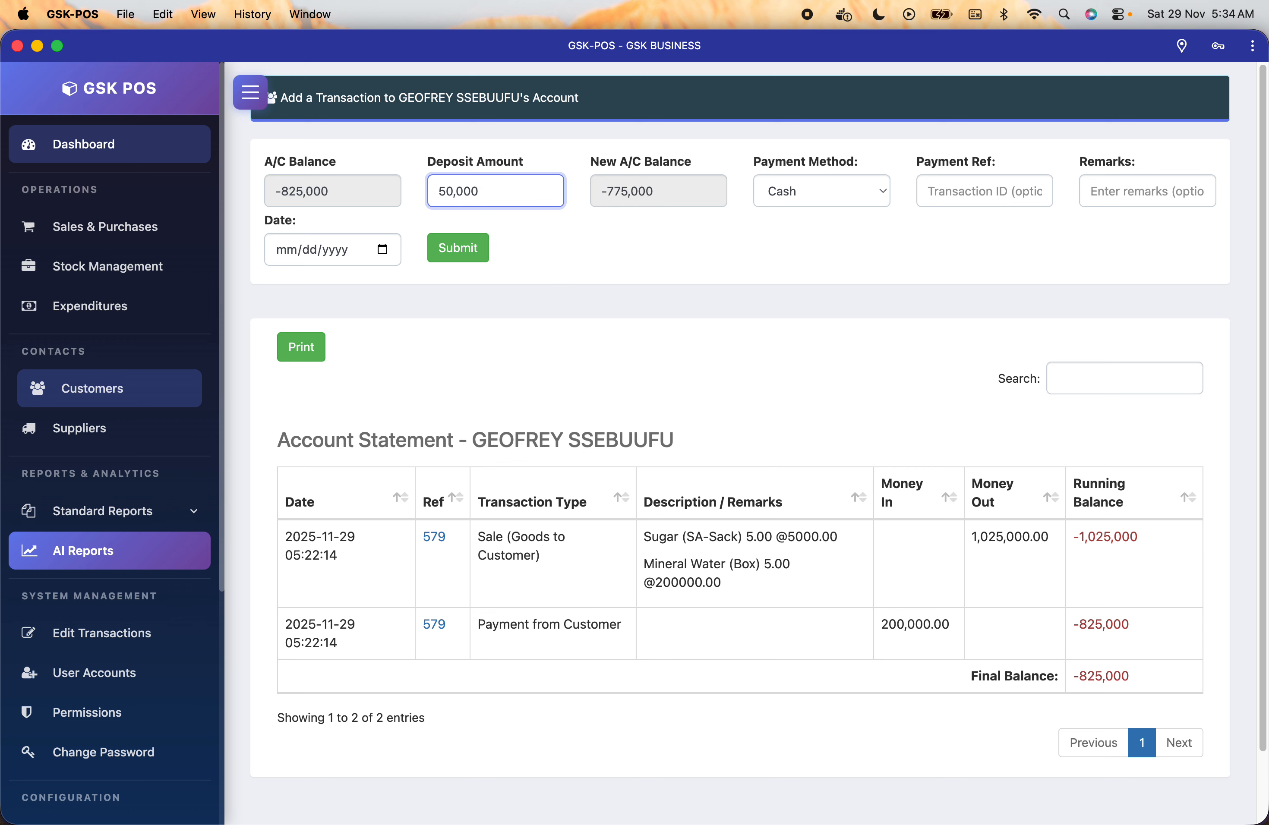
{"action": "type", "text": "0"}
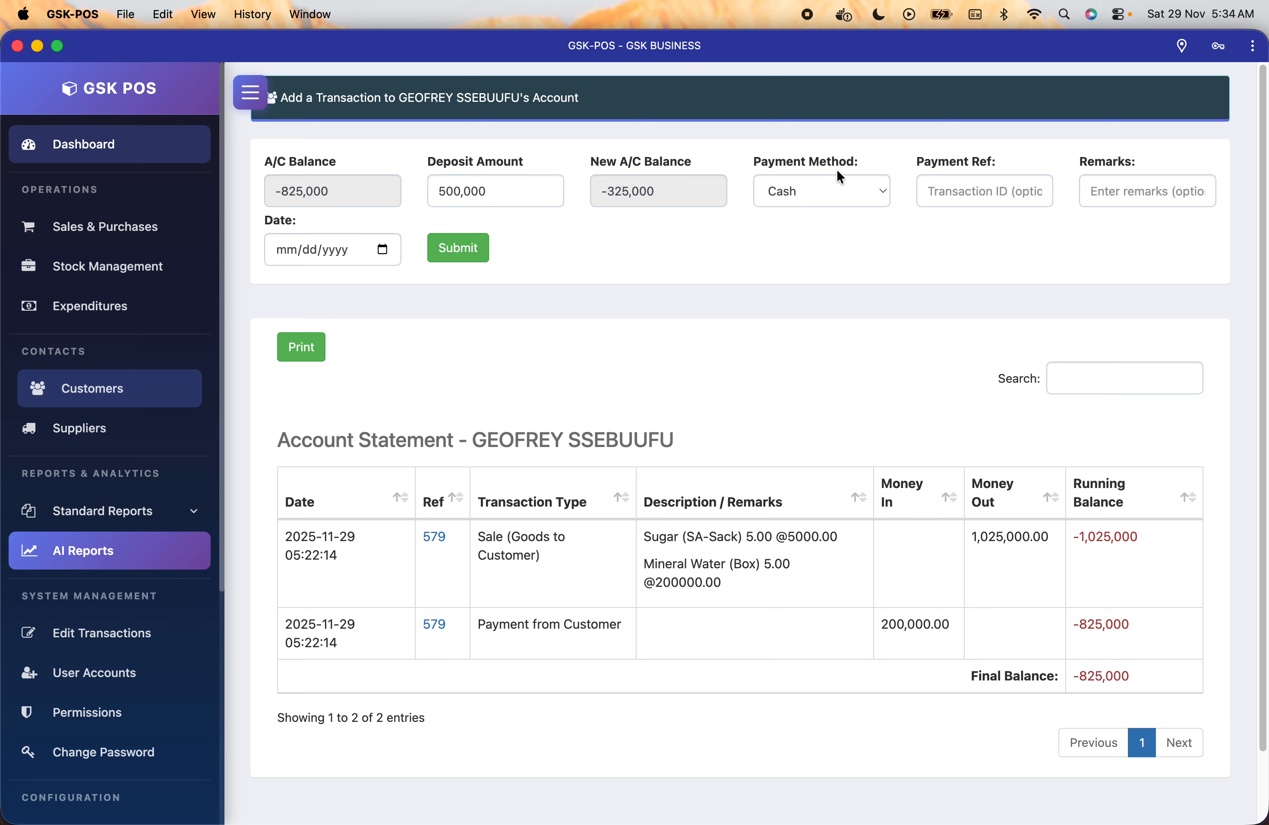
{"action": "left_click", "coordinate": [839, 185]}
{"action": "left_click", "coordinate": [847, 184]}
{"action": "left_click", "coordinate": [1154, 184]}
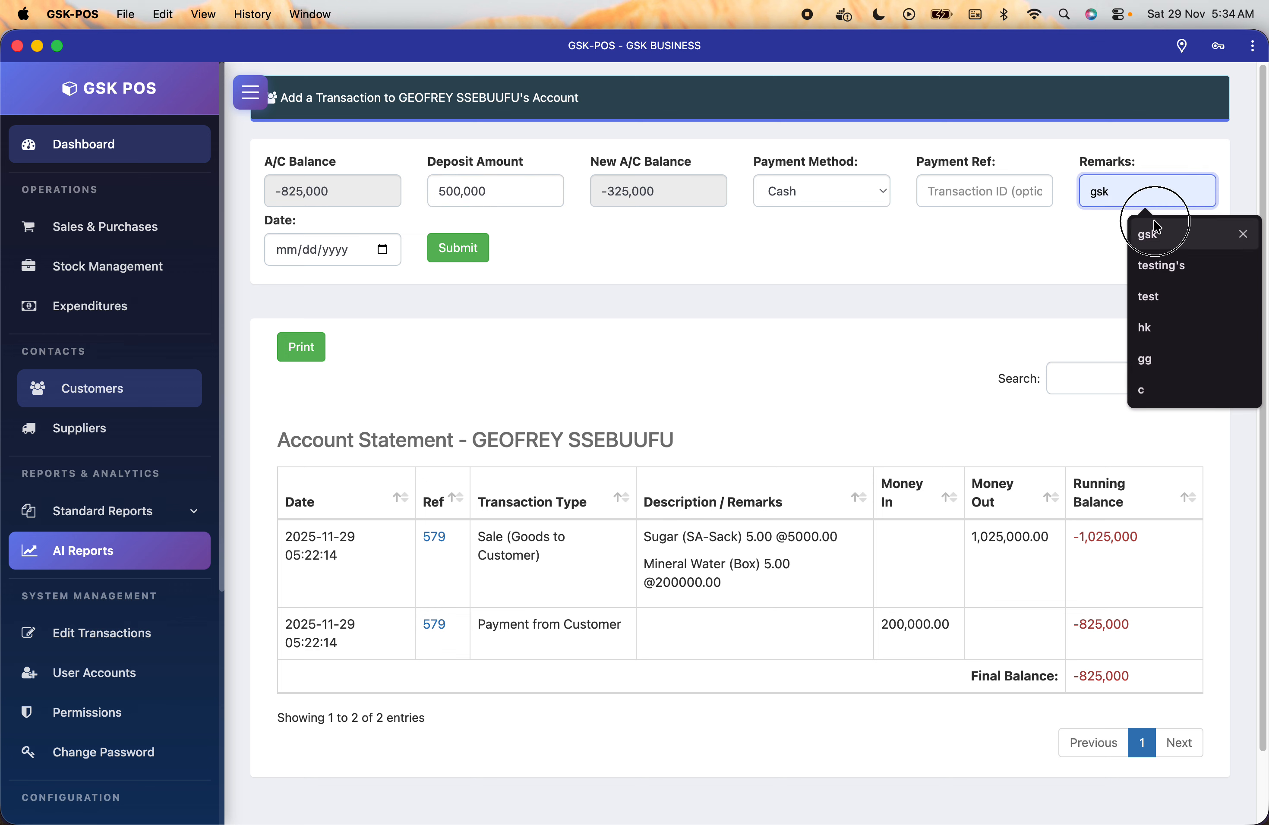
{"action": "left_click", "coordinate": [1152, 228]}
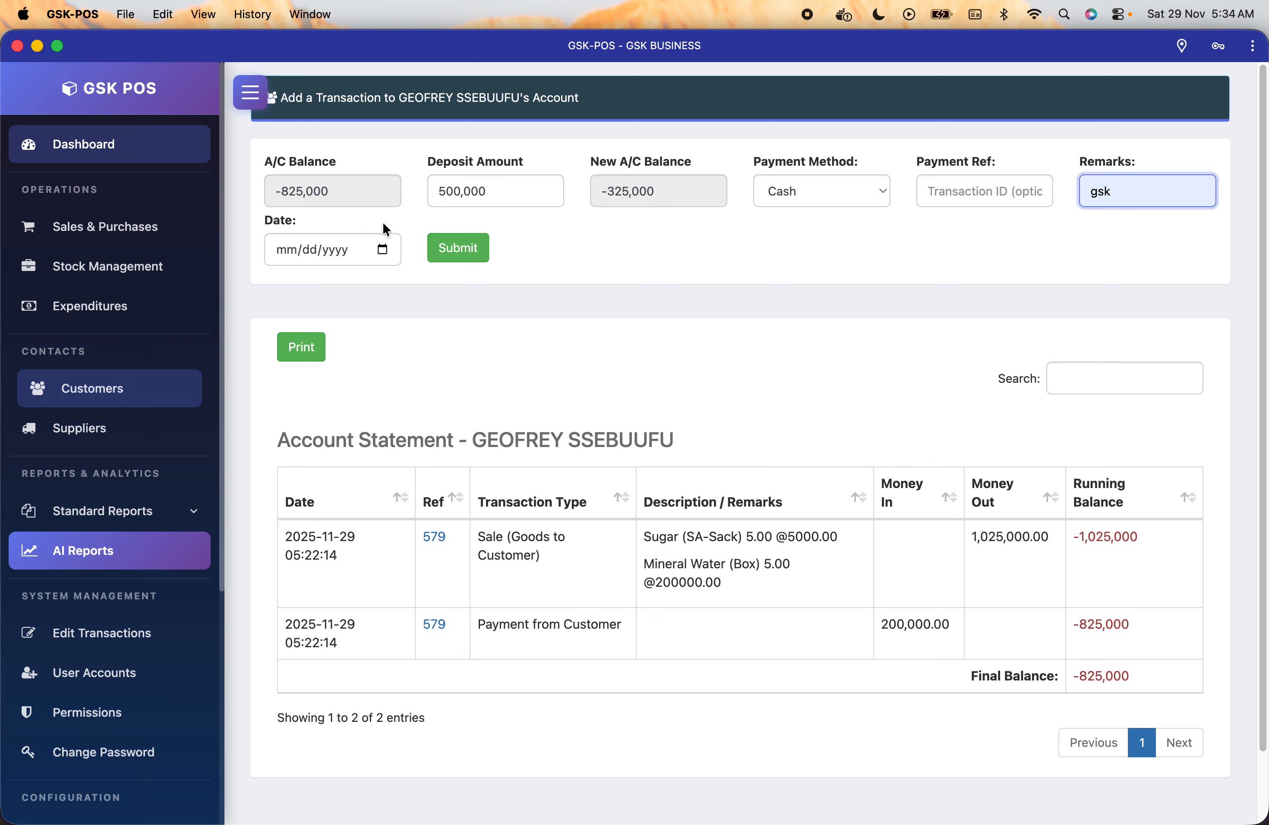
{"action": "left_click", "coordinate": [383, 249]}
{"action": "left_click", "coordinate": [431, 439]}
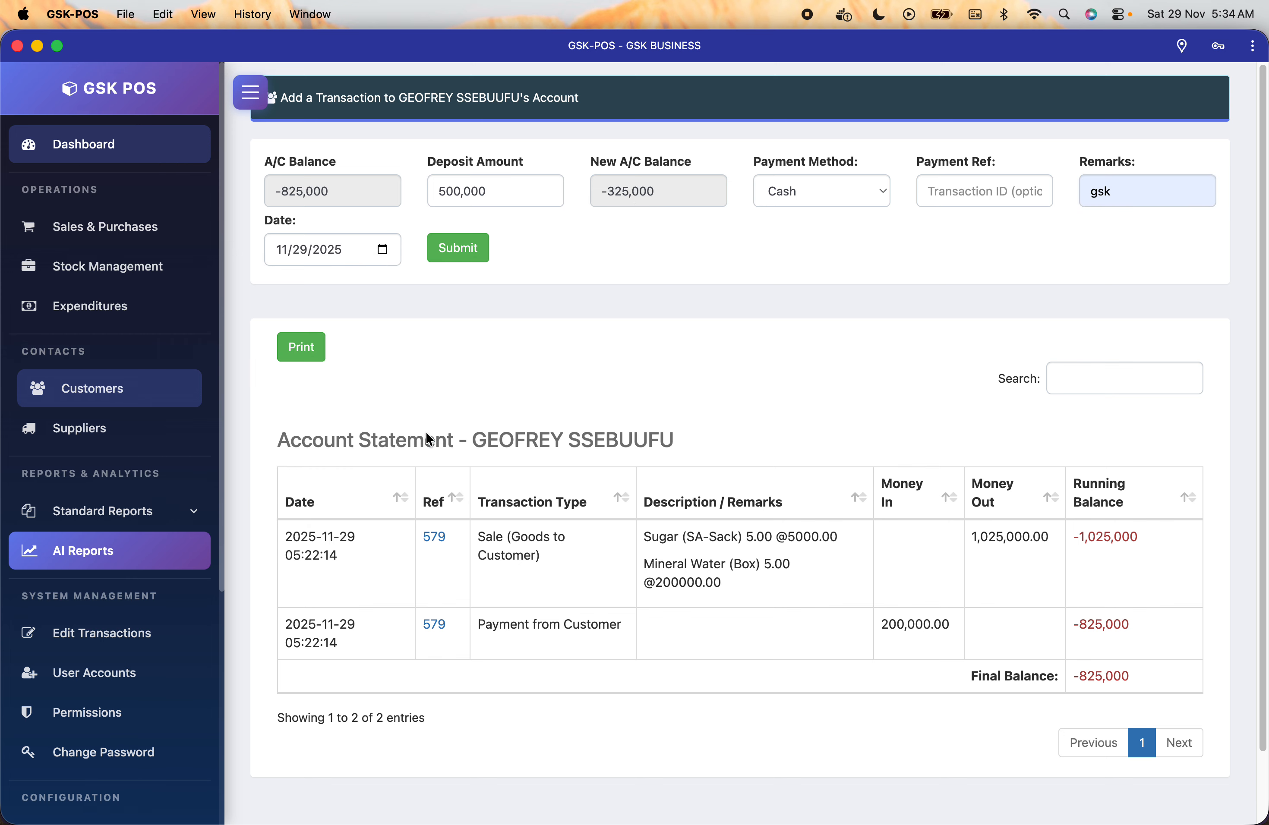
{"action": "left_click", "coordinate": [457, 247]}
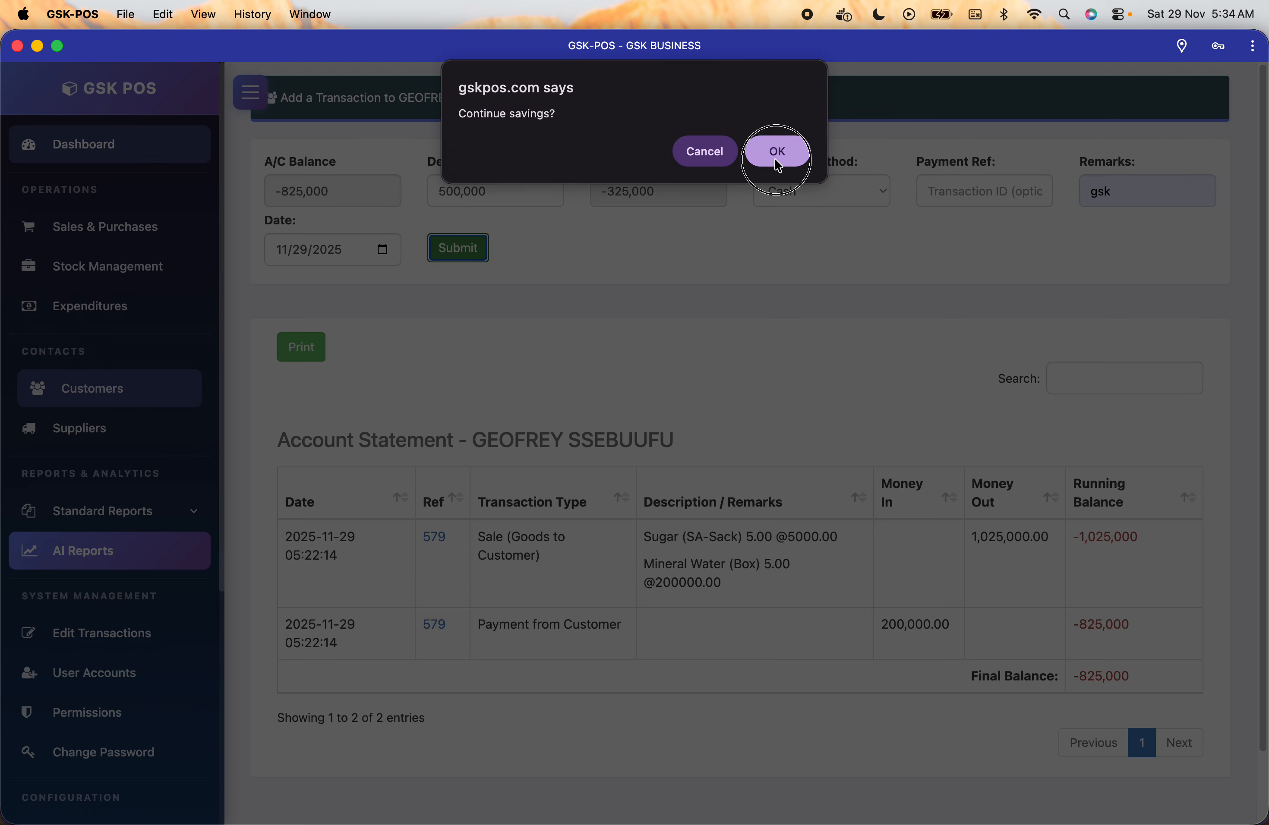
{"action": "left_click", "coordinate": [775, 155]}
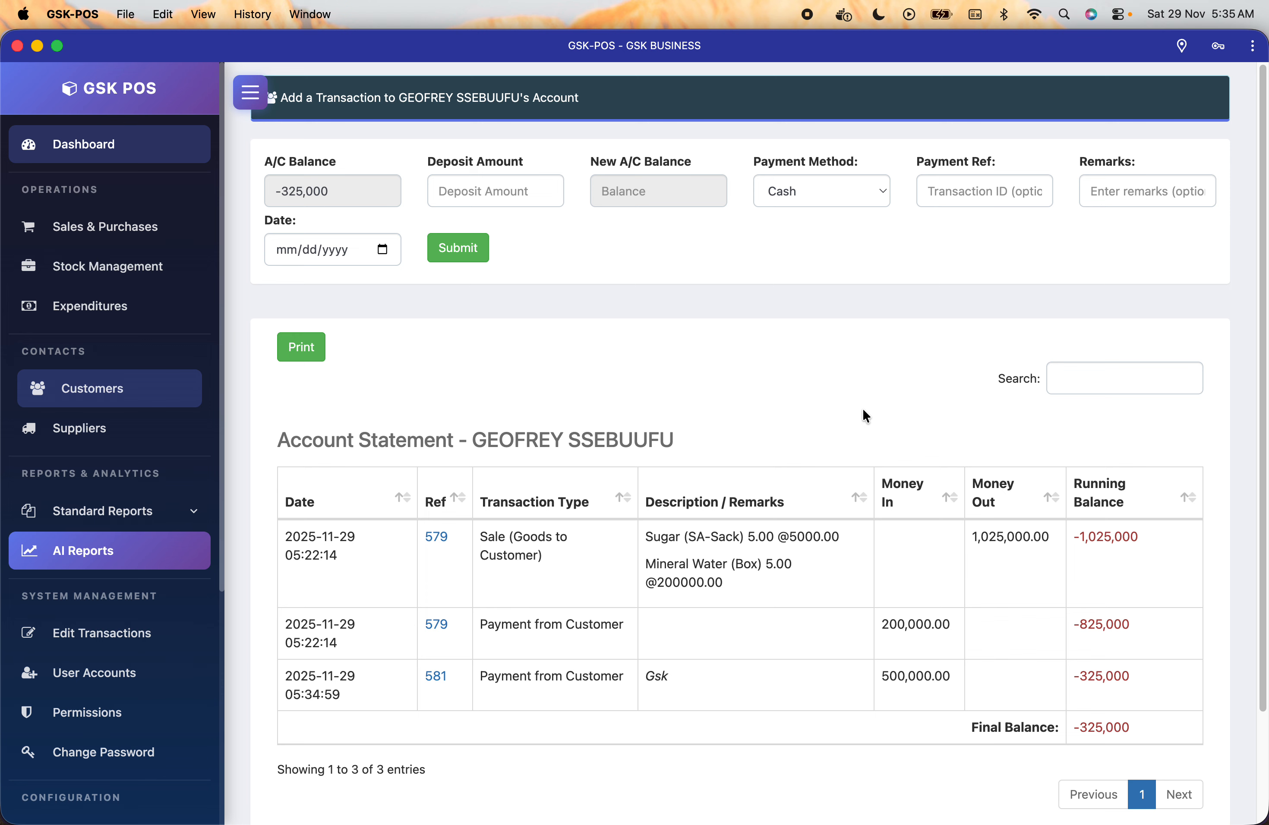
{"action": "scroll", "coordinate": [806, 710], "scroll_direction": "down", "scroll_amount": 1}
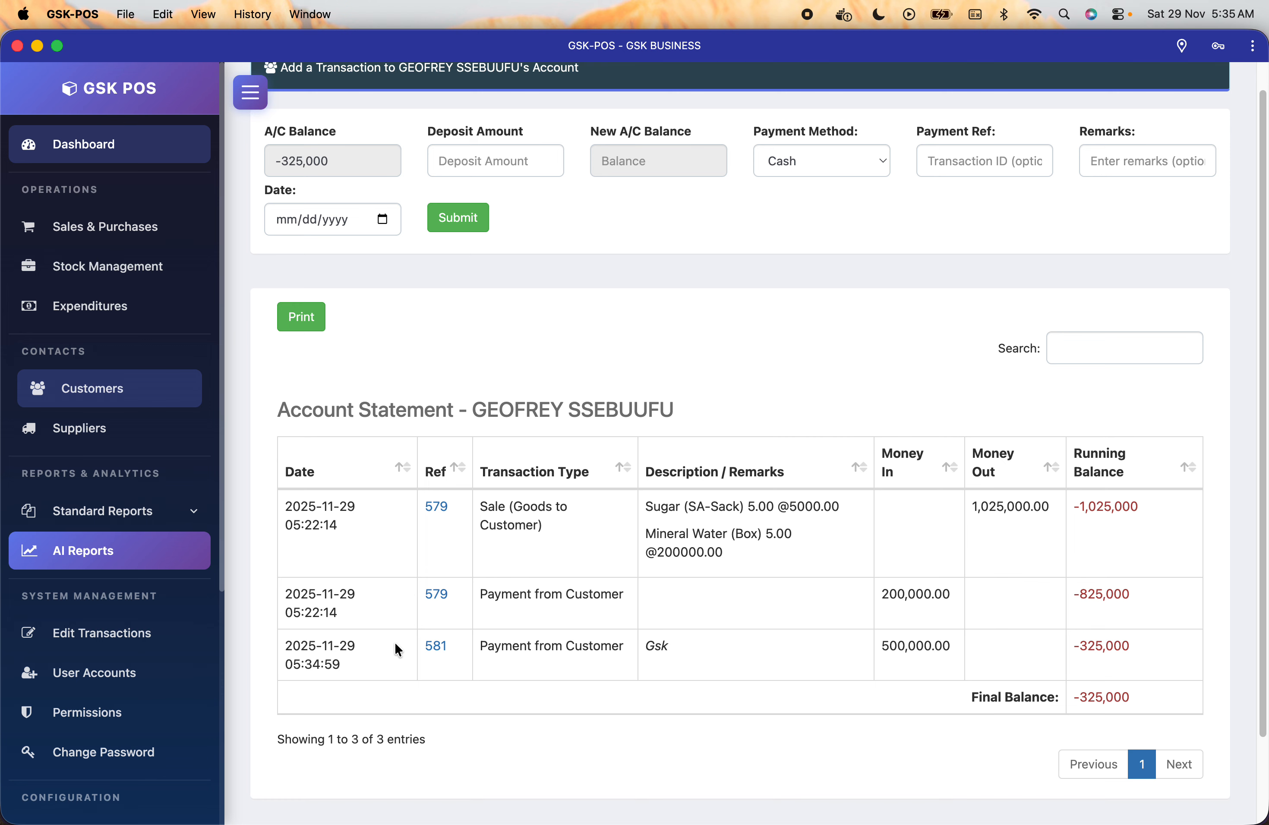
{"action": "left_click_drag", "start_coordinate": [287, 648], "coordinate": [1139, 657]}
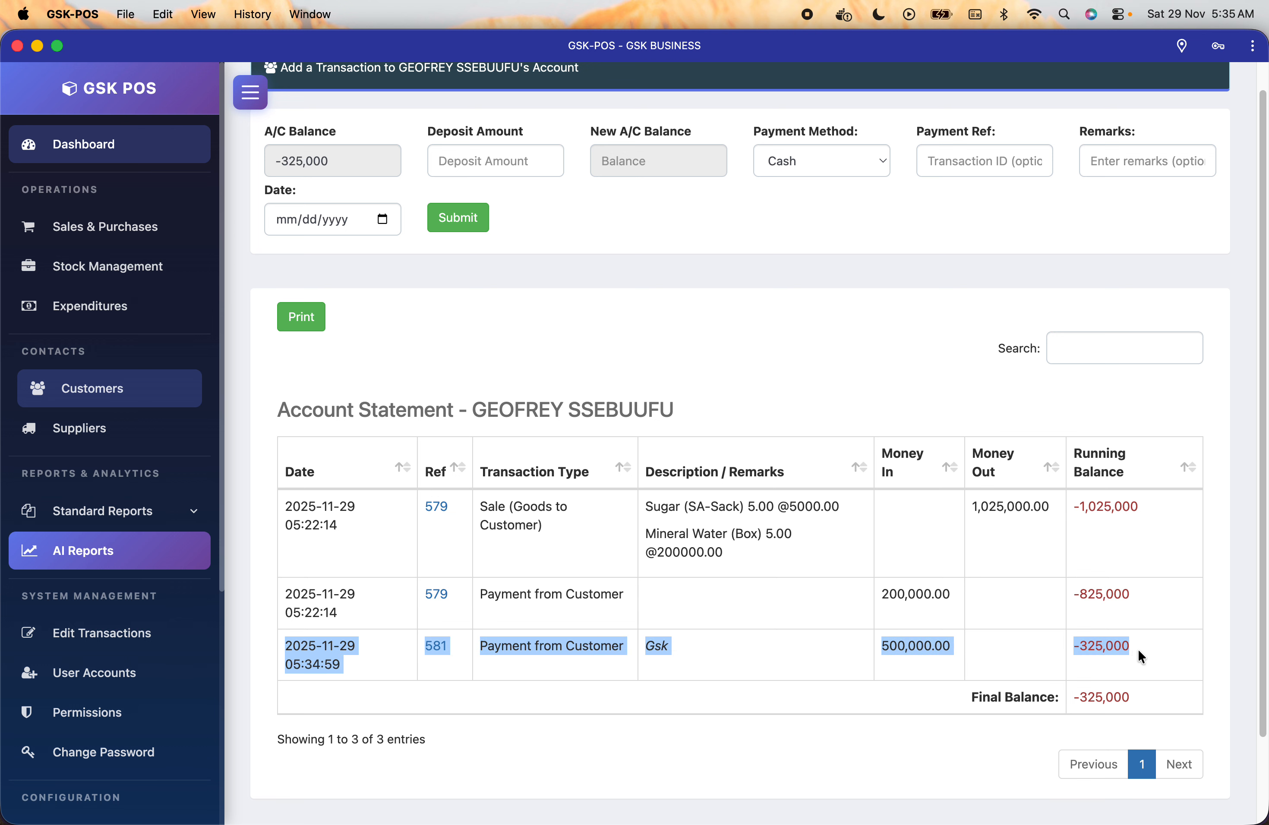
{"action": "left_click", "coordinate": [863, 663]}
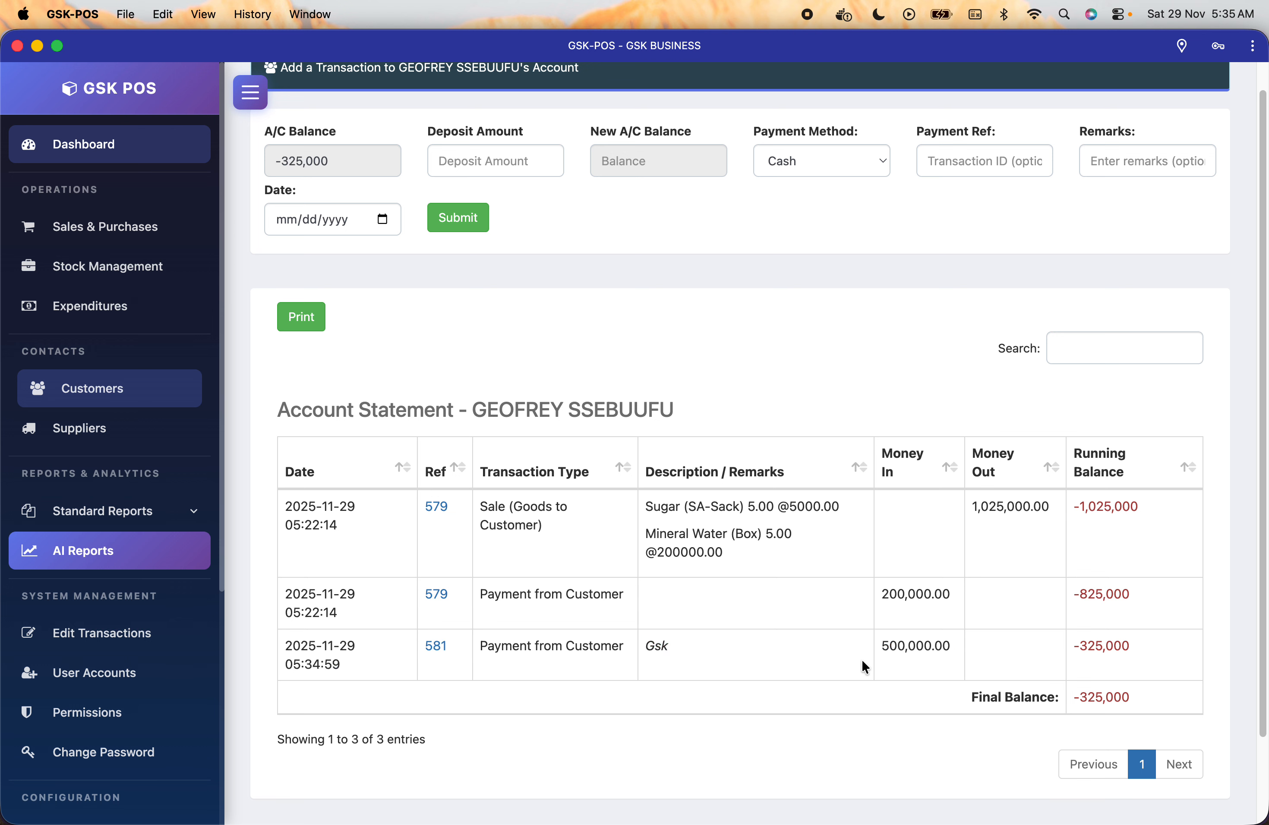
{"action": "left_click_drag", "start_coordinate": [304, 644], "coordinate": [361, 664]}
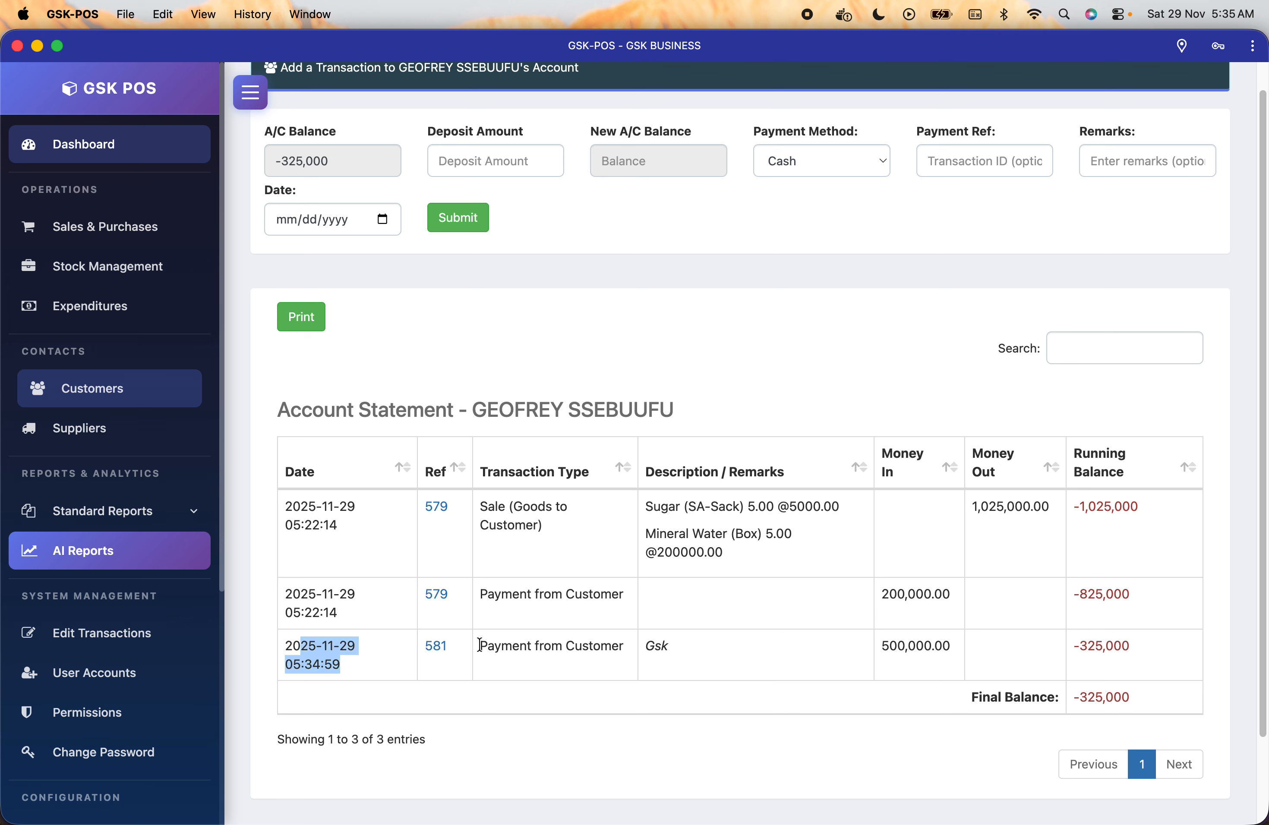
{"action": "left_click", "coordinate": [563, 650]}
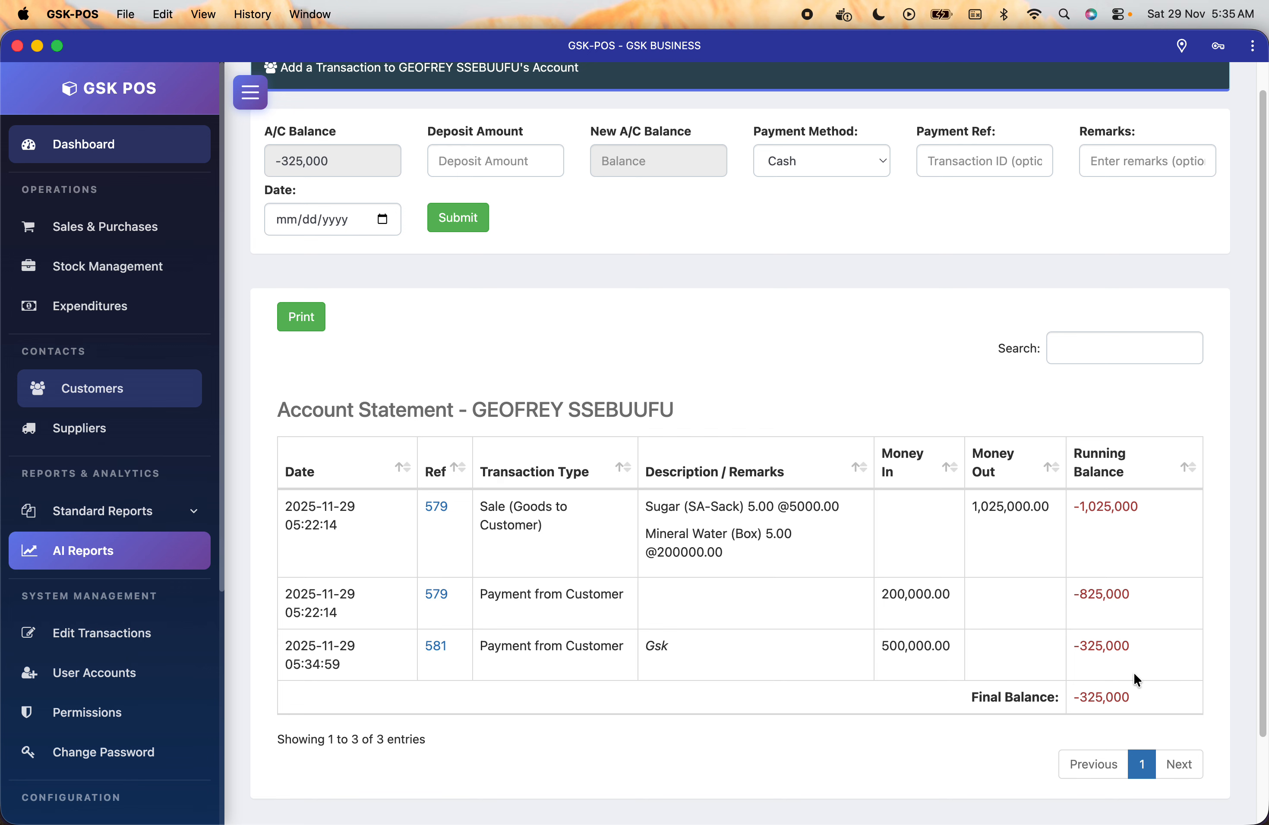
{"action": "scroll", "coordinate": [867, 340], "scroll_direction": "up", "scroll_amount": 1}
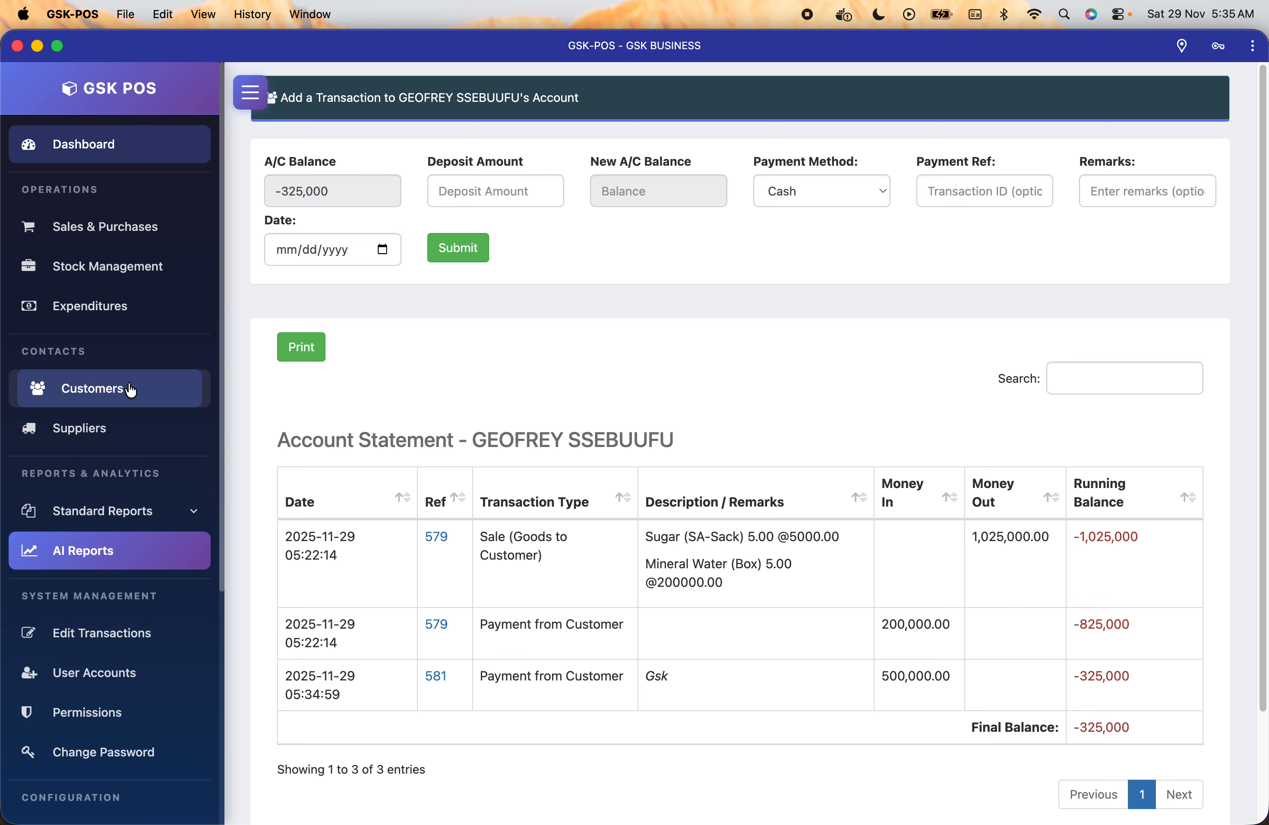
{"action": "left_click", "coordinate": [310, 348]}
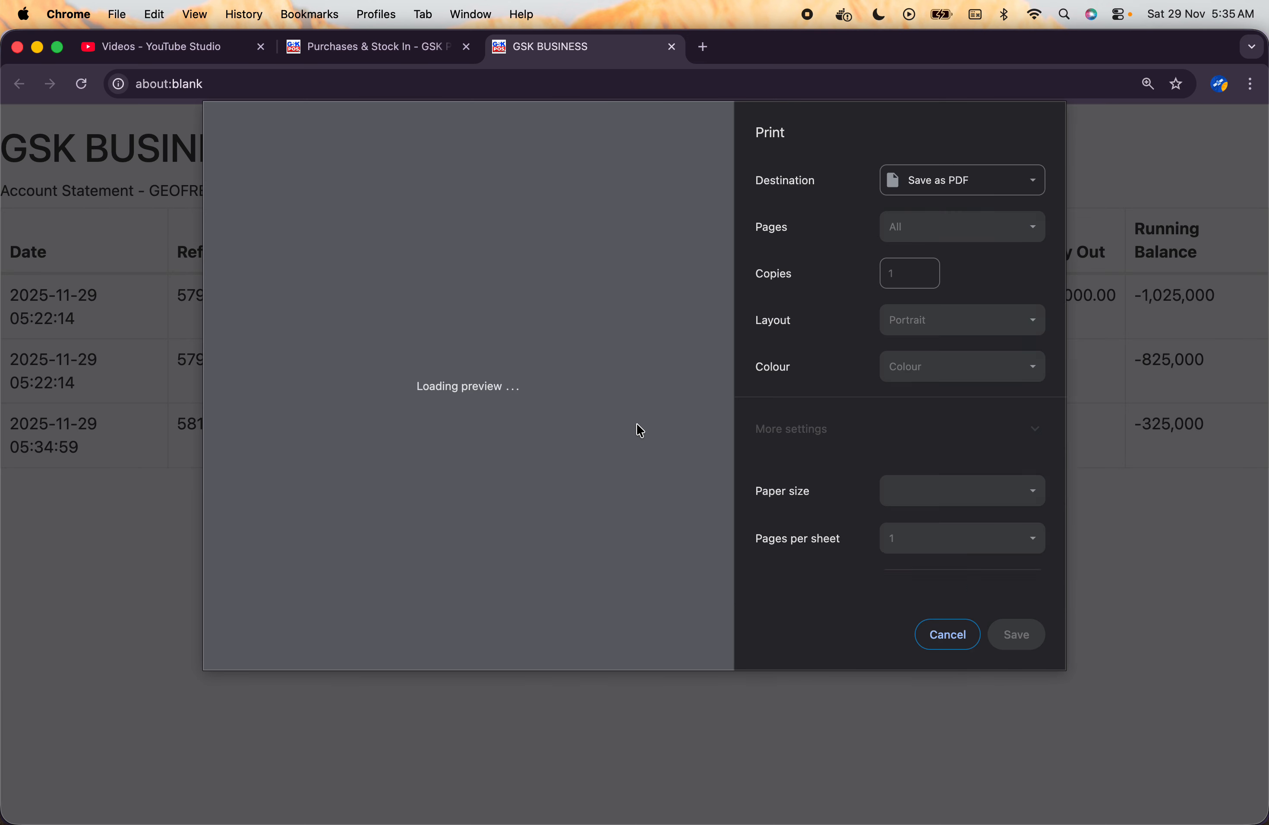
Cancel the Chrome print dialog and return to the GSK POS statement.
{"action": "left_click", "coordinate": [956, 637]}
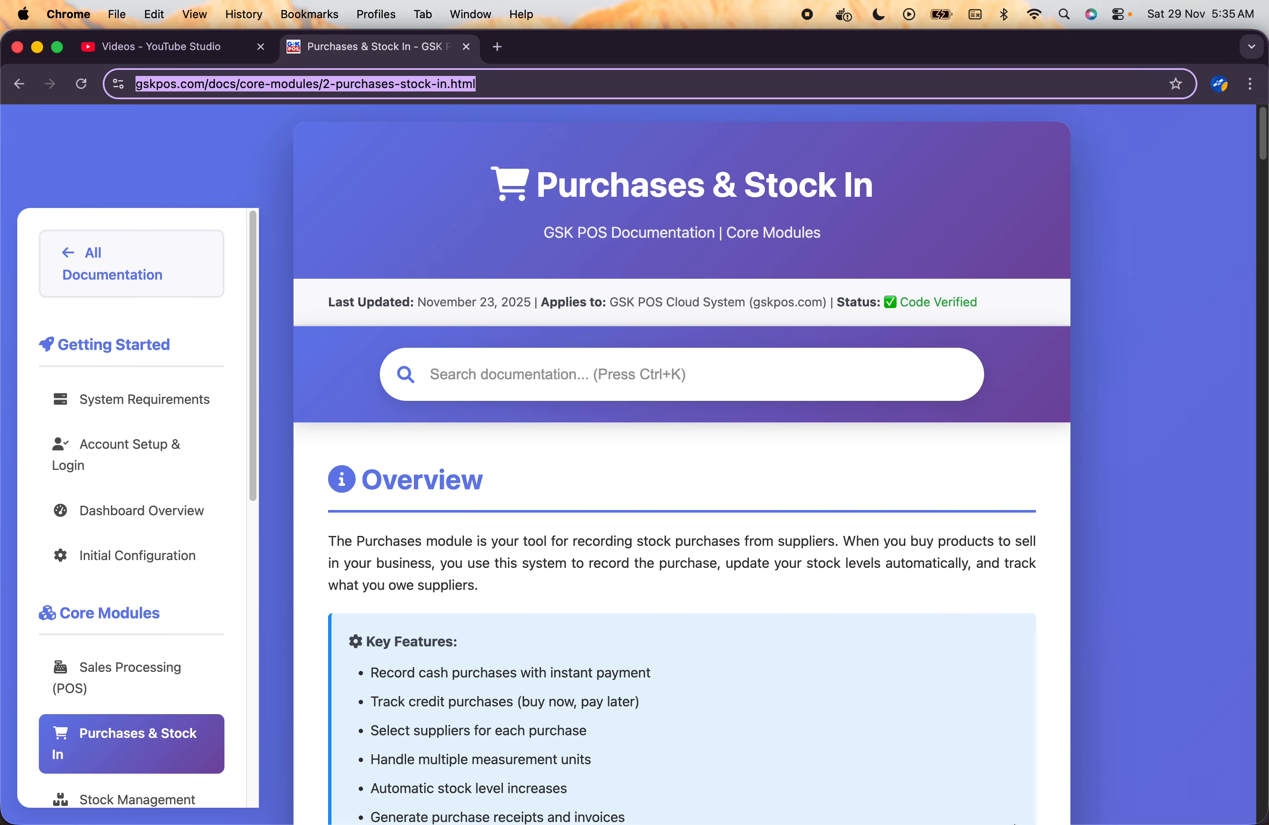
{"action": "left_click", "coordinate": [1077, 799]}
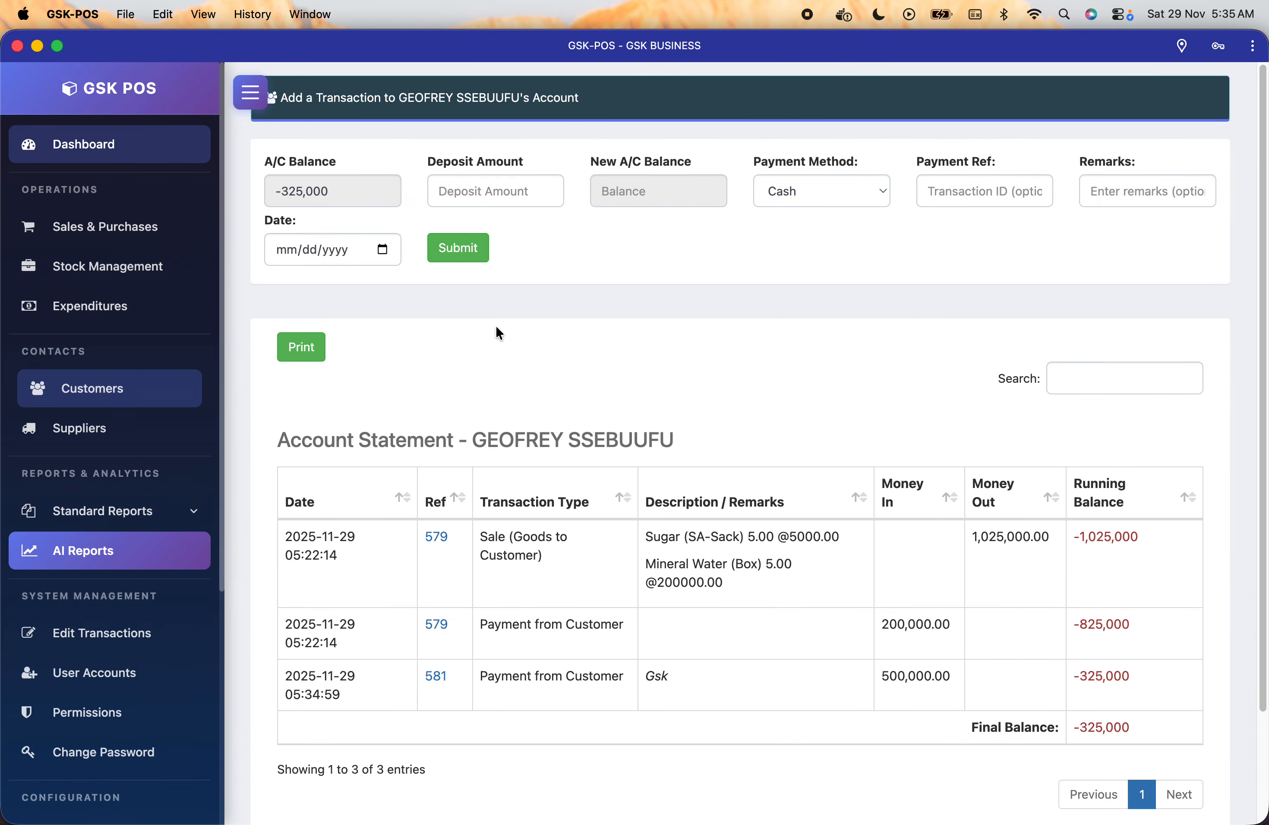
Check the supplier statement's 400,000 balance, then go back to the customer list.
{"action": "left_click", "coordinate": [95, 443]}
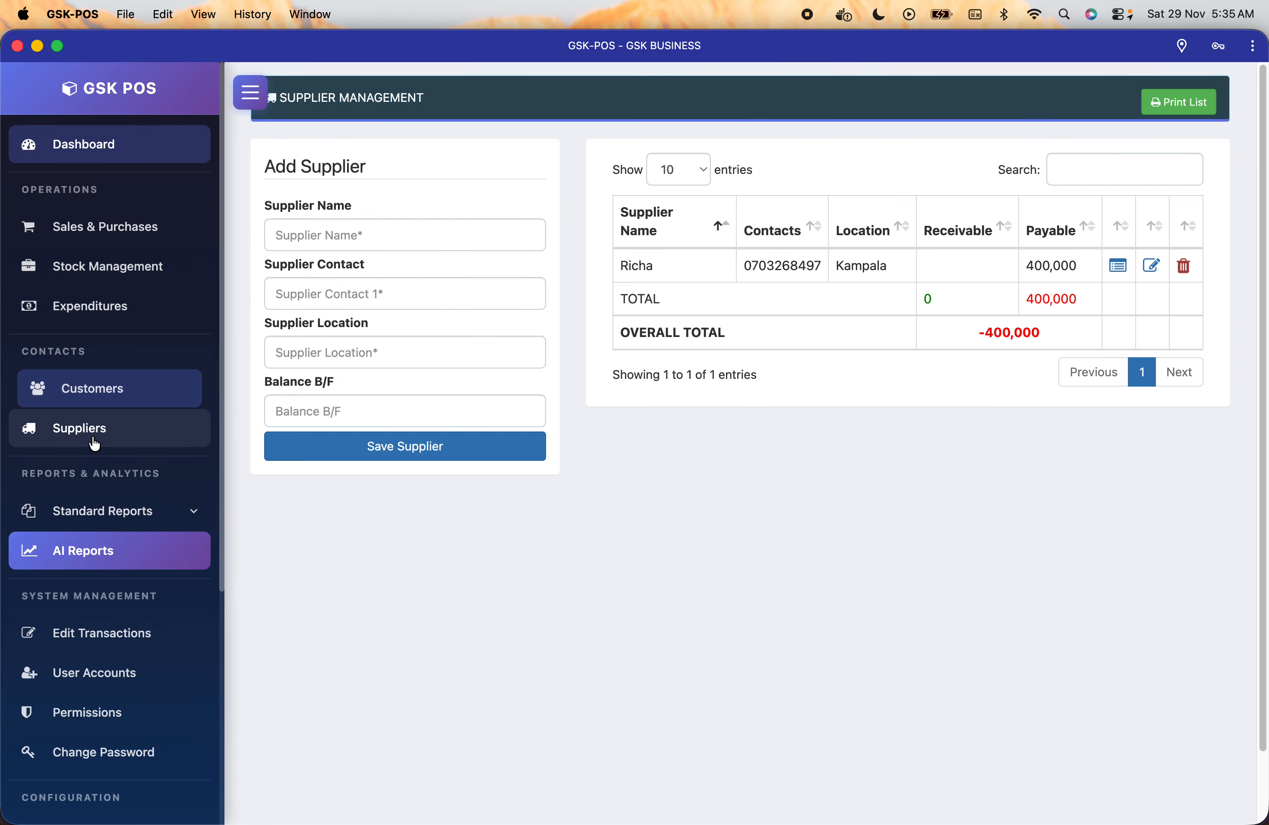
{"action": "left_click", "coordinate": [1119, 266]}
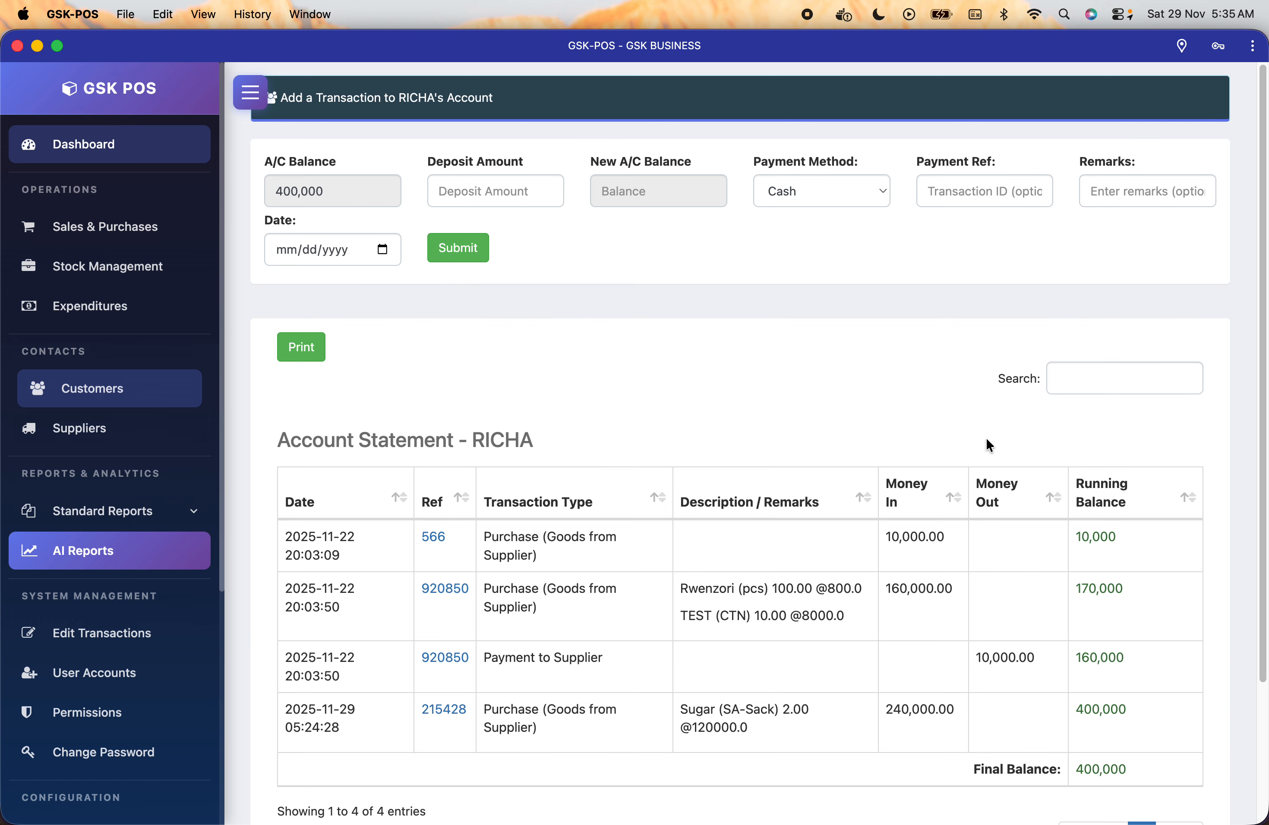
{"action": "scroll", "coordinate": [926, 603], "scroll_direction": "down", "scroll_amount": 3}
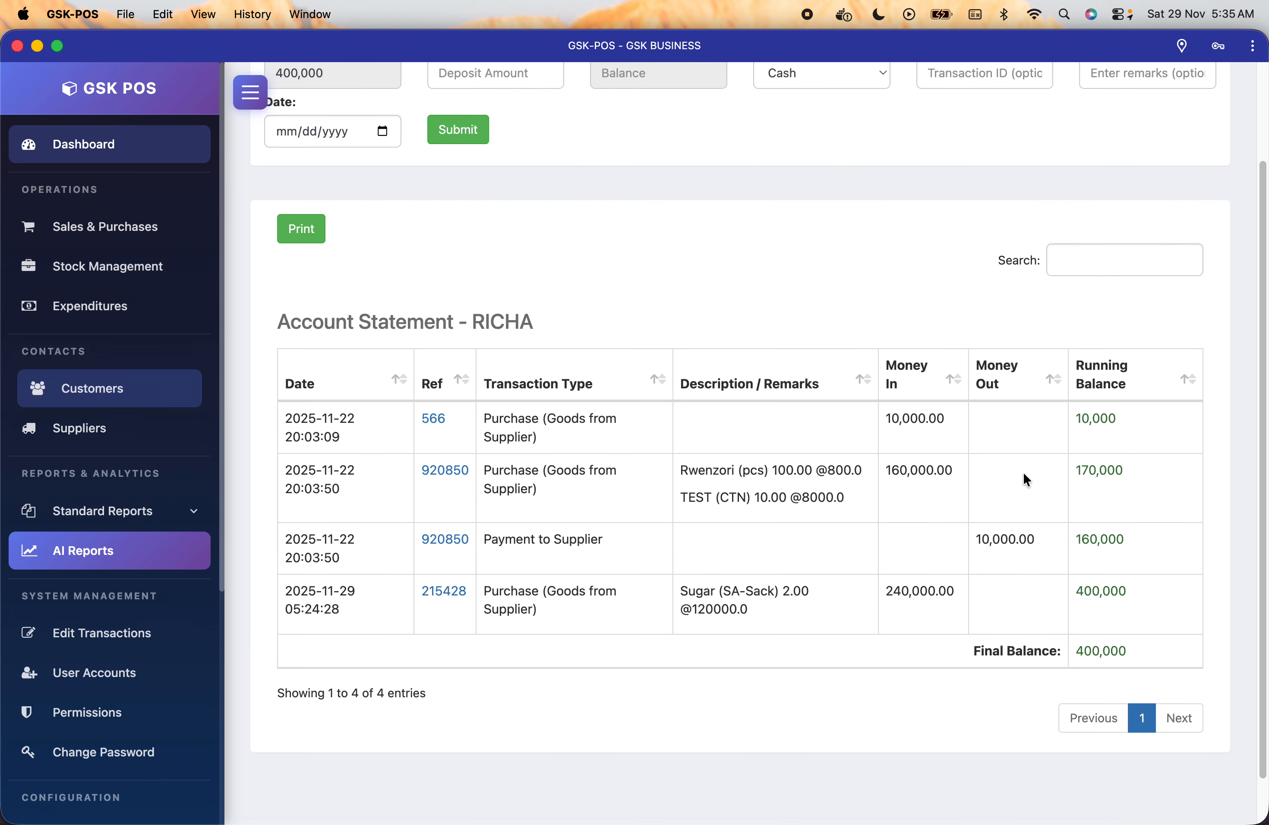
{"action": "scroll", "coordinate": [1024, 474], "scroll_direction": "up", "scroll_amount": 3}
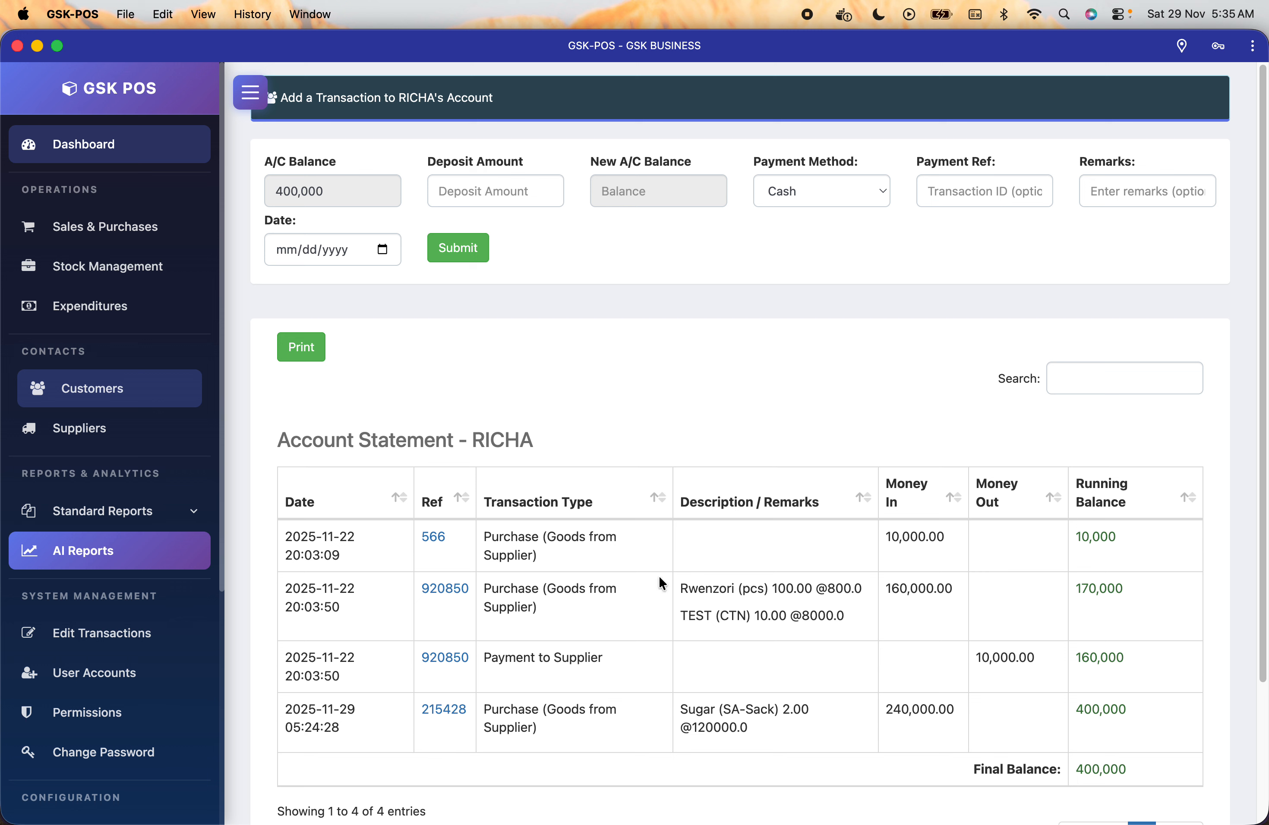
{"action": "left_click", "coordinate": [144, 394]}
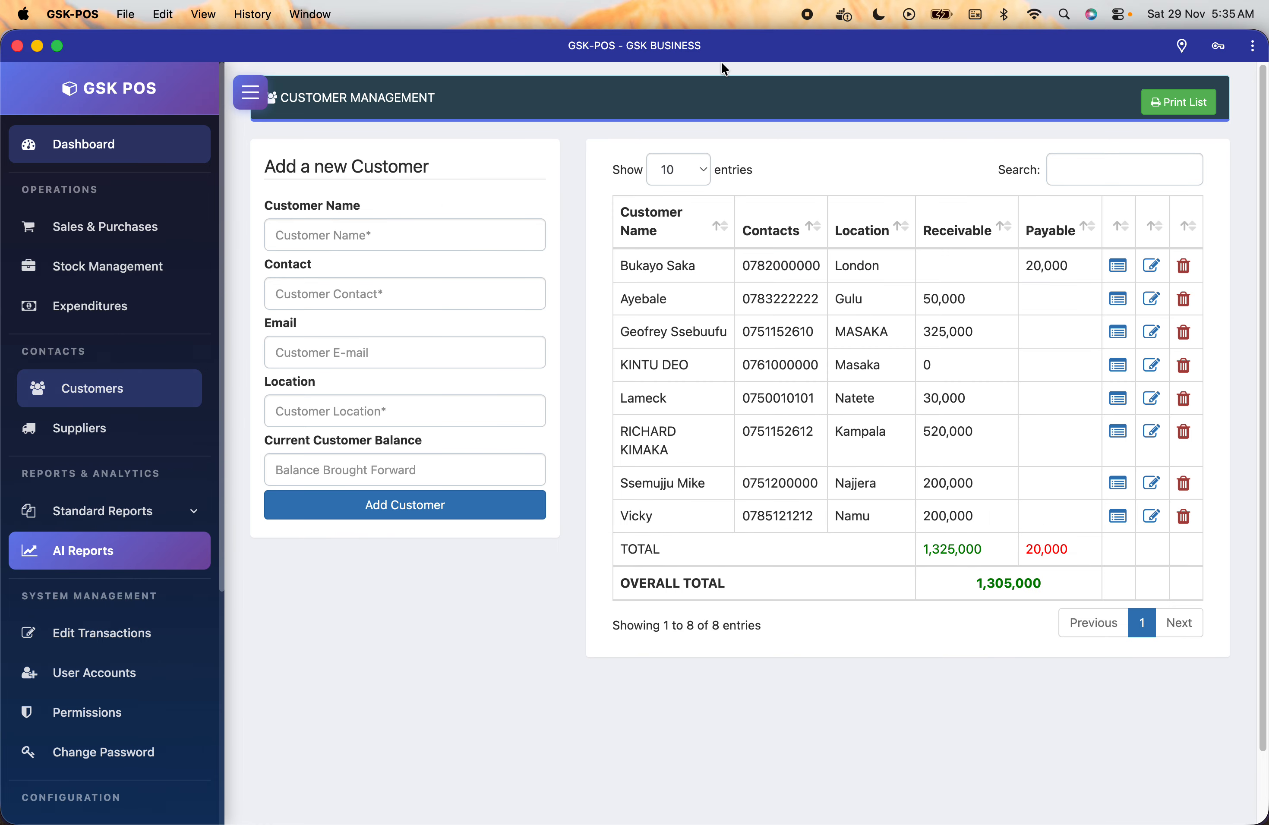